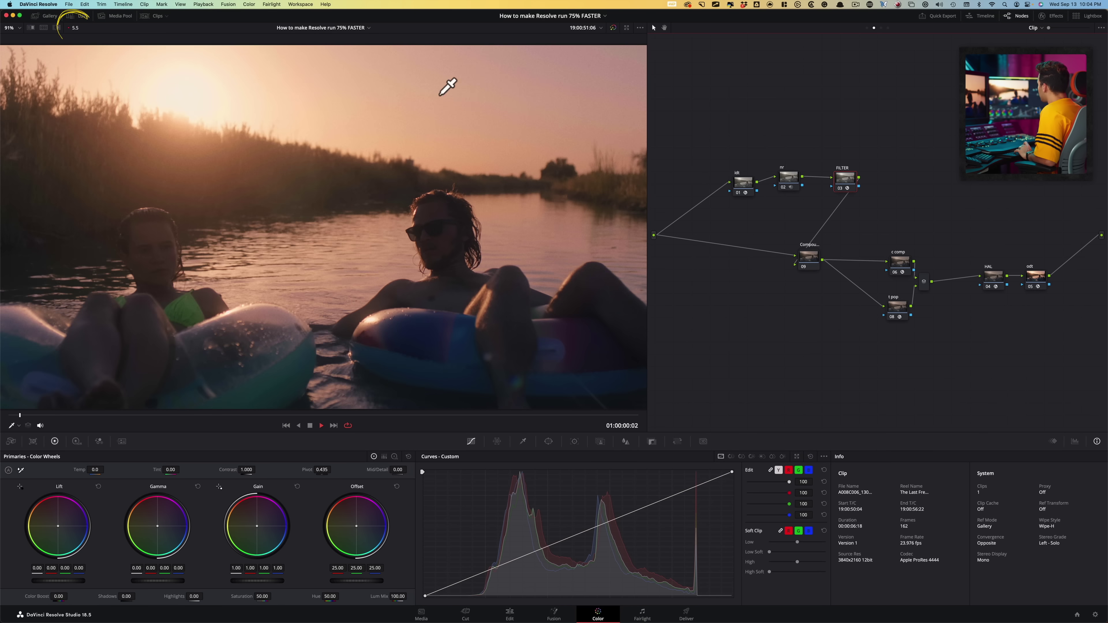
# - Set the timeline proxy resolution to Half and test the sunset clip's playback
pyautogui.click(203, 5)
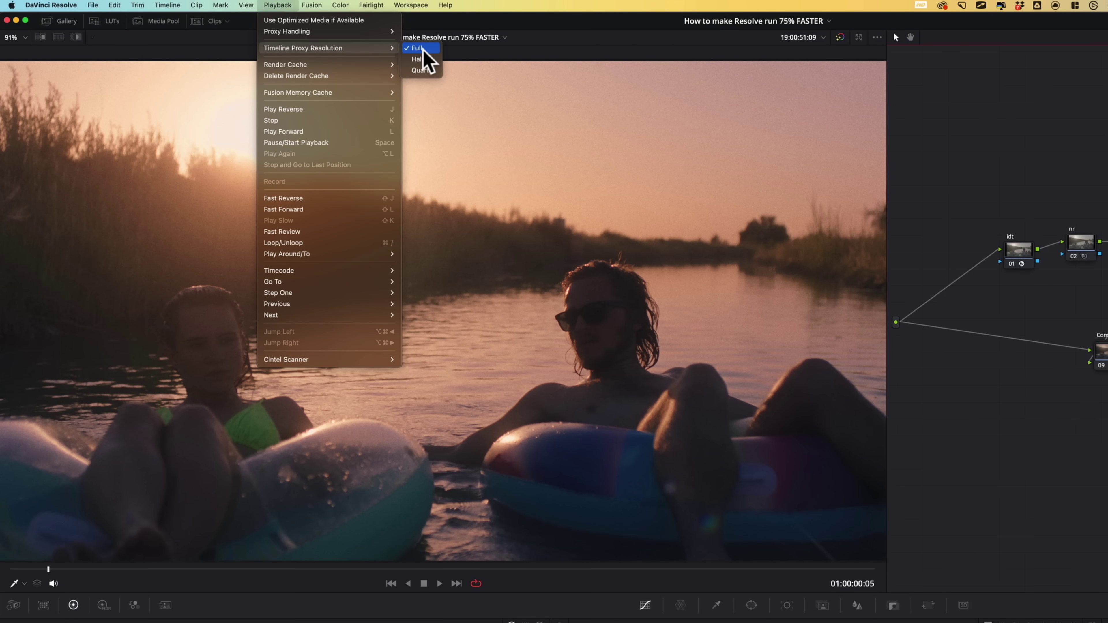
pyautogui.click(433, 48)
pyautogui.hotkey('shift', '4')
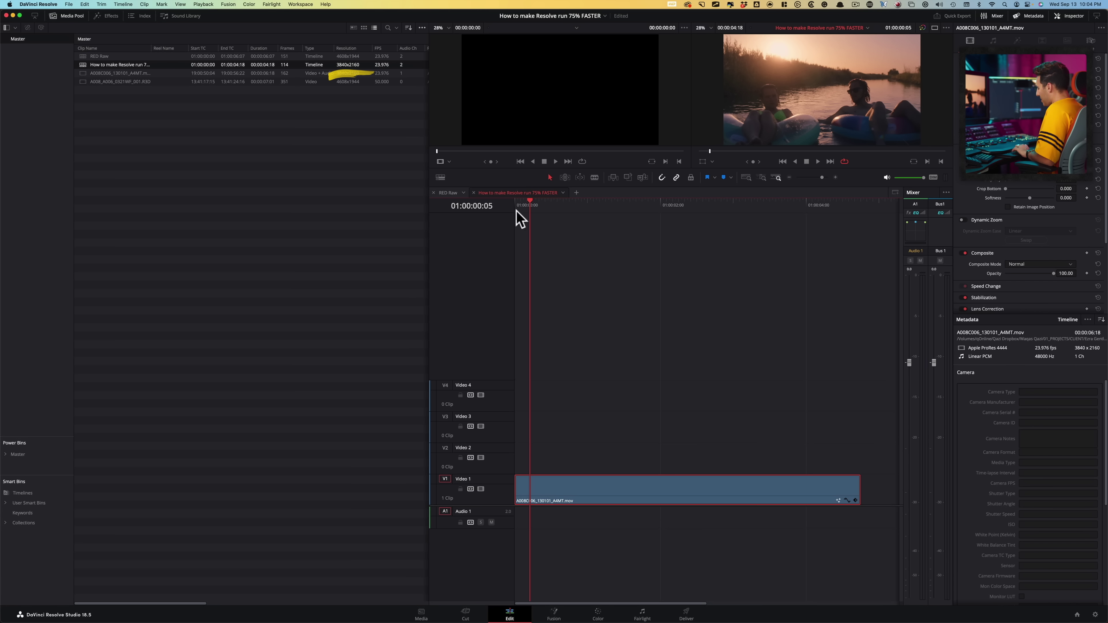
pyautogui.hotkey('shift', '6')
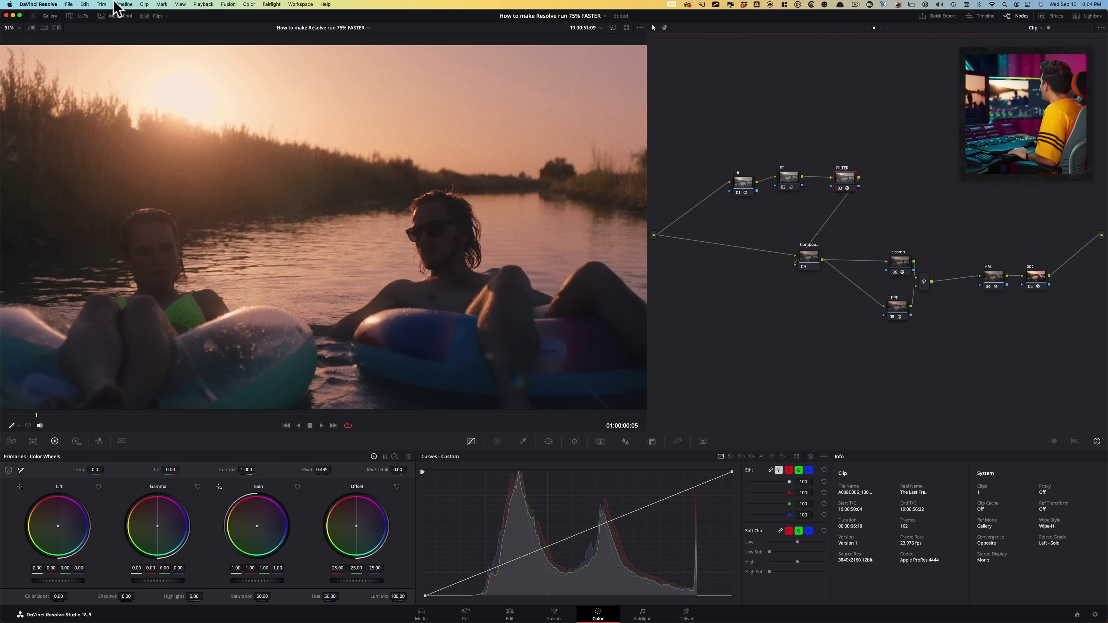
pyautogui.click(208, 4)
pyautogui.moveTo(269, 35)
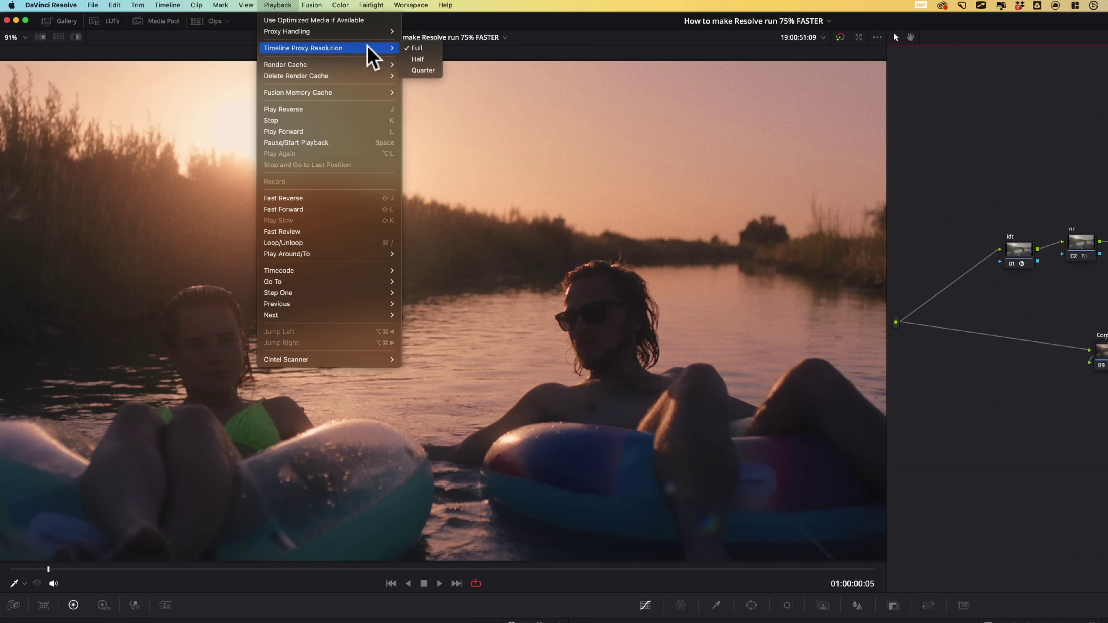
pyautogui.click(417, 60)
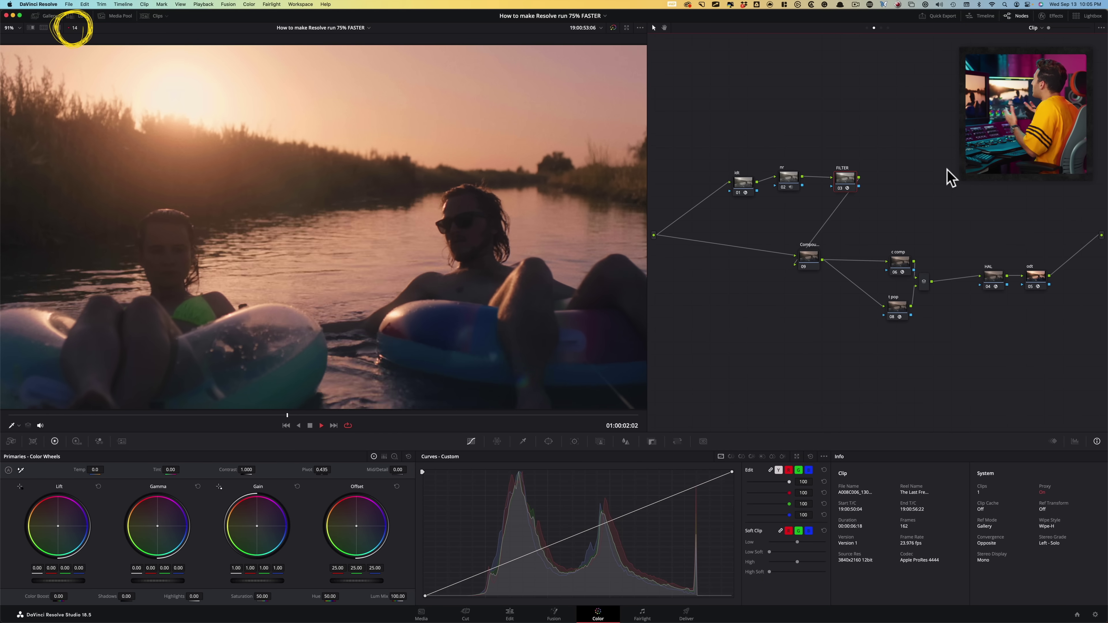
pyautogui.press('space')
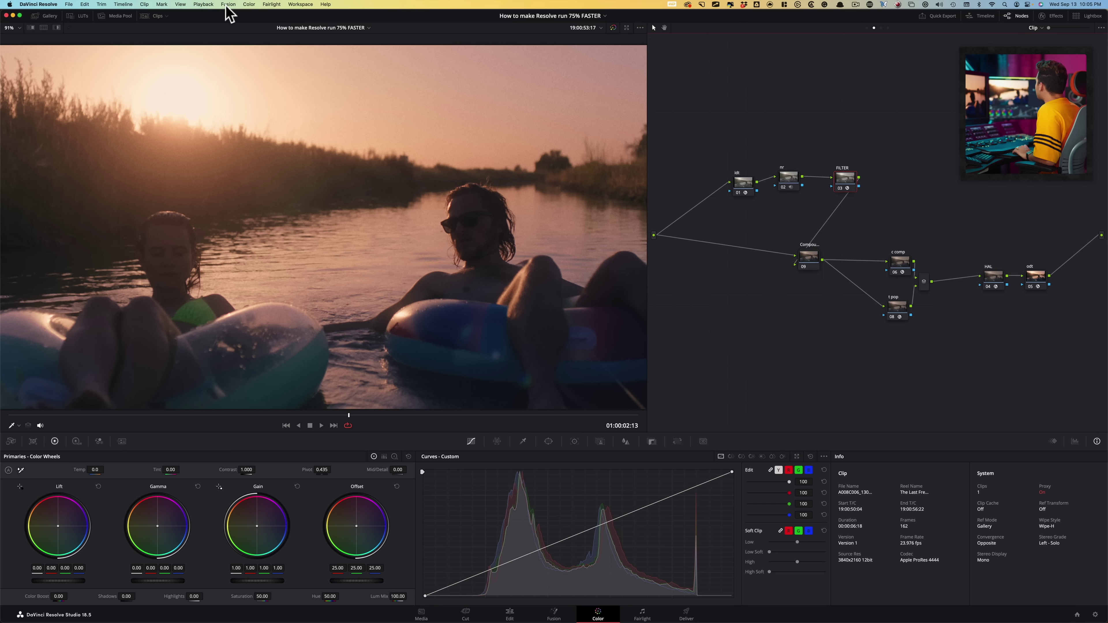
# - Switch the timeline proxy resolution to Quarter and play the clip again
pyautogui.click(203, 4)
pyautogui.click(203, 4)
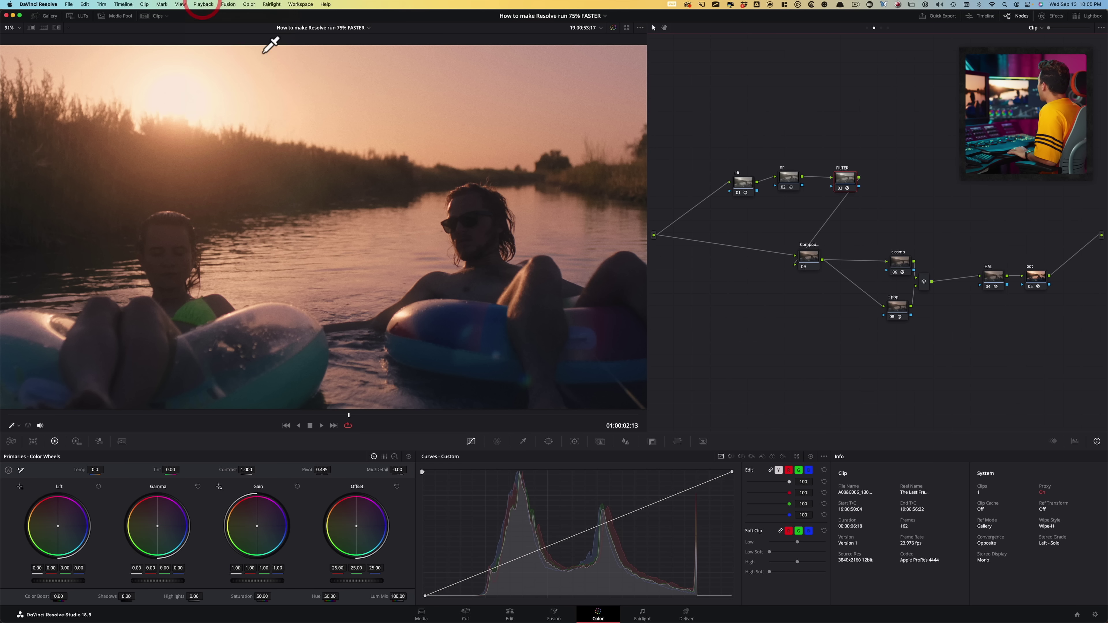
pyautogui.click(200, 5)
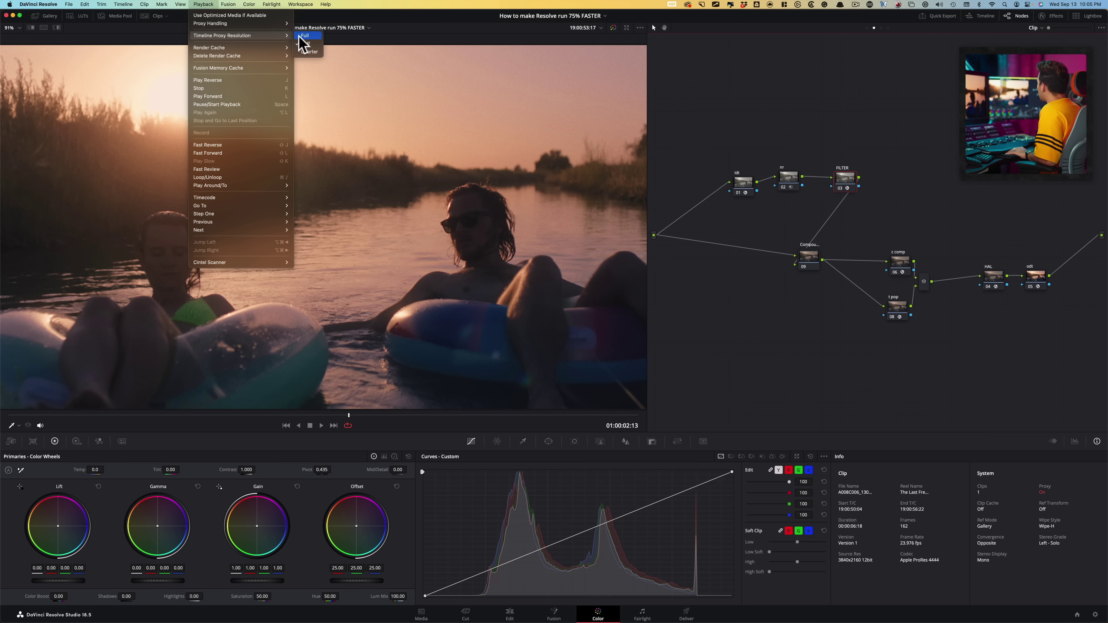
pyautogui.click(310, 52)
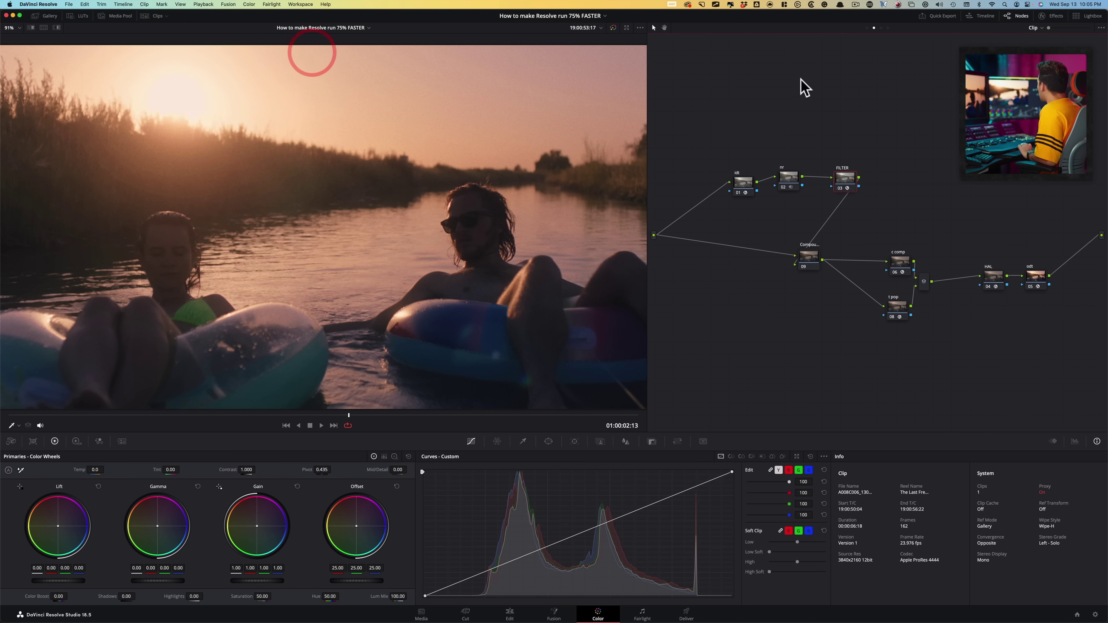
pyautogui.click(771, 92)
pyautogui.press('space')
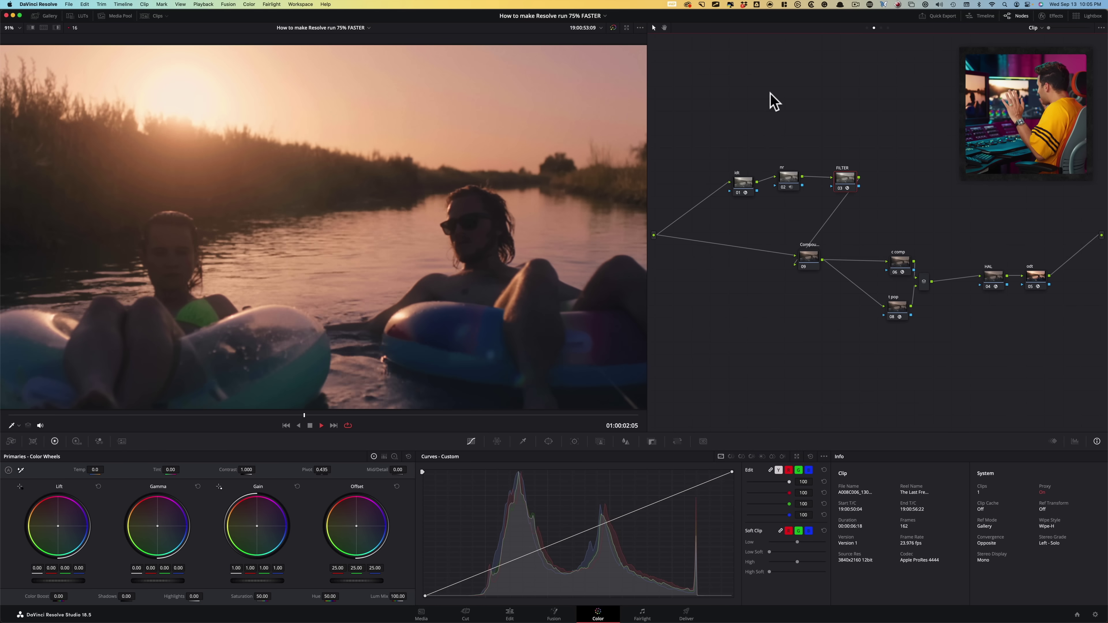
pyautogui.press('space')
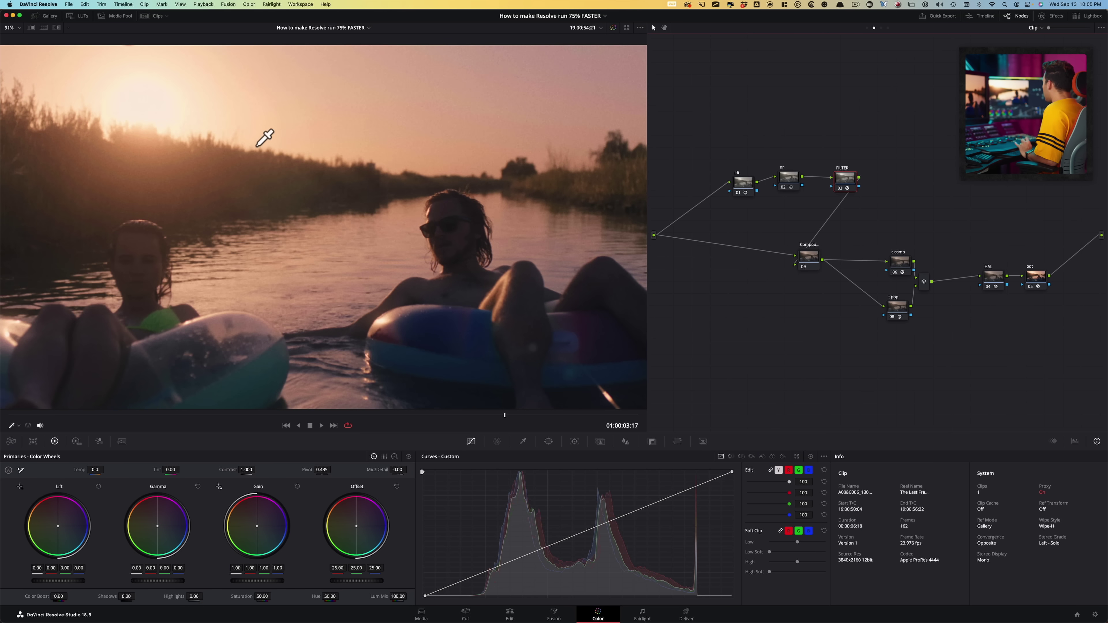
pyautogui.scroll(10, 400, 273)
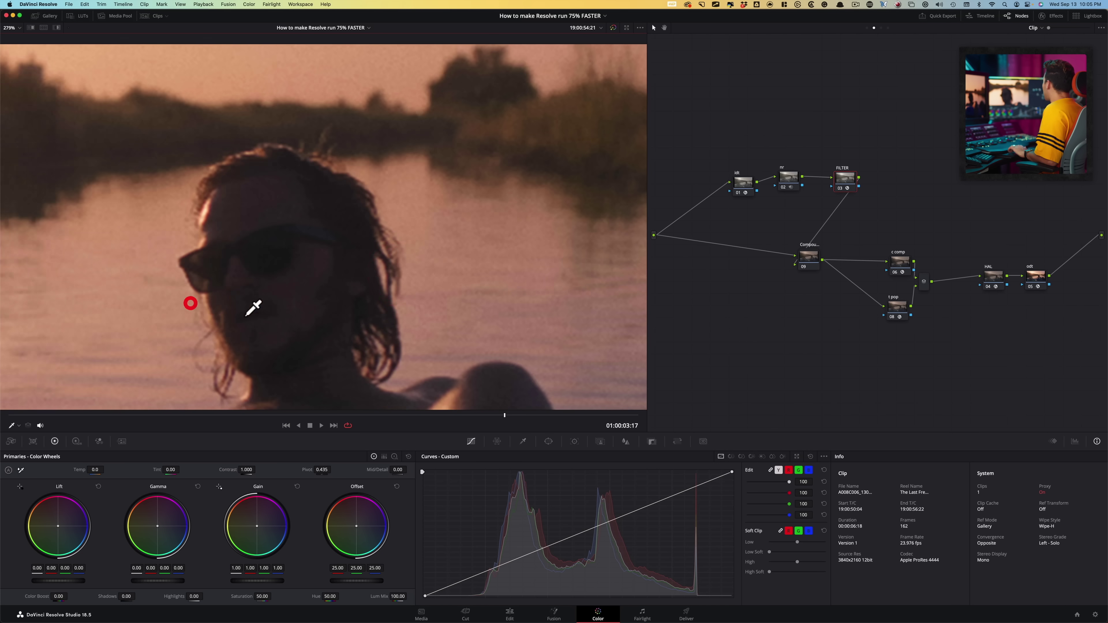
pyautogui.scroll(5, 265, 231)
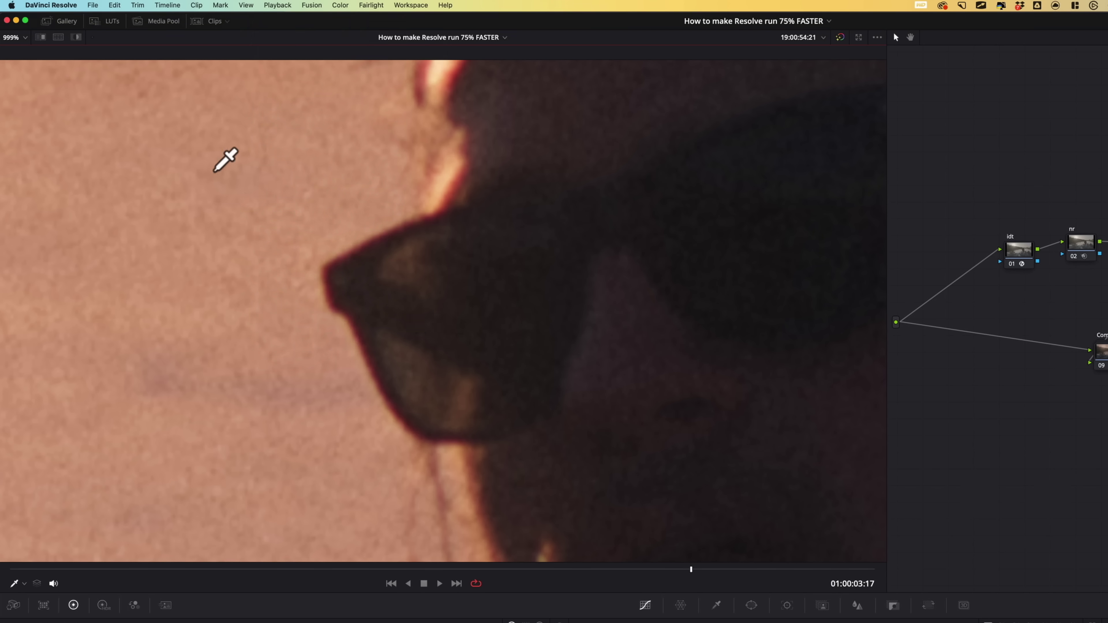
pyautogui.hotkey('shift', 'z')
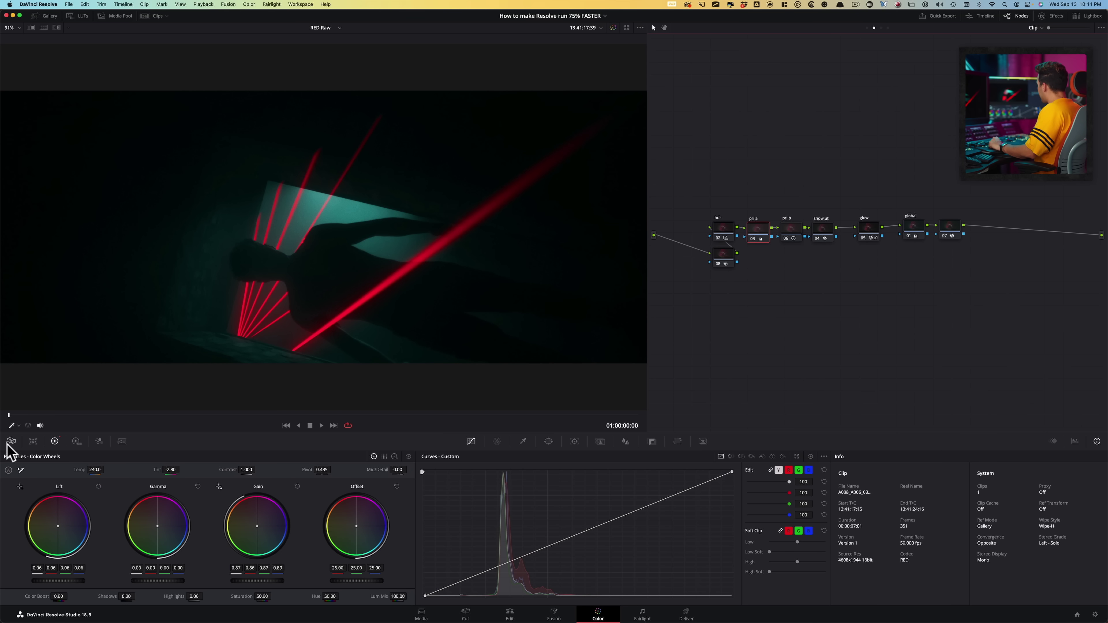
# - Show the RED clip's Camera Raw decode settings and test its playback
pyautogui.click(10, 443)
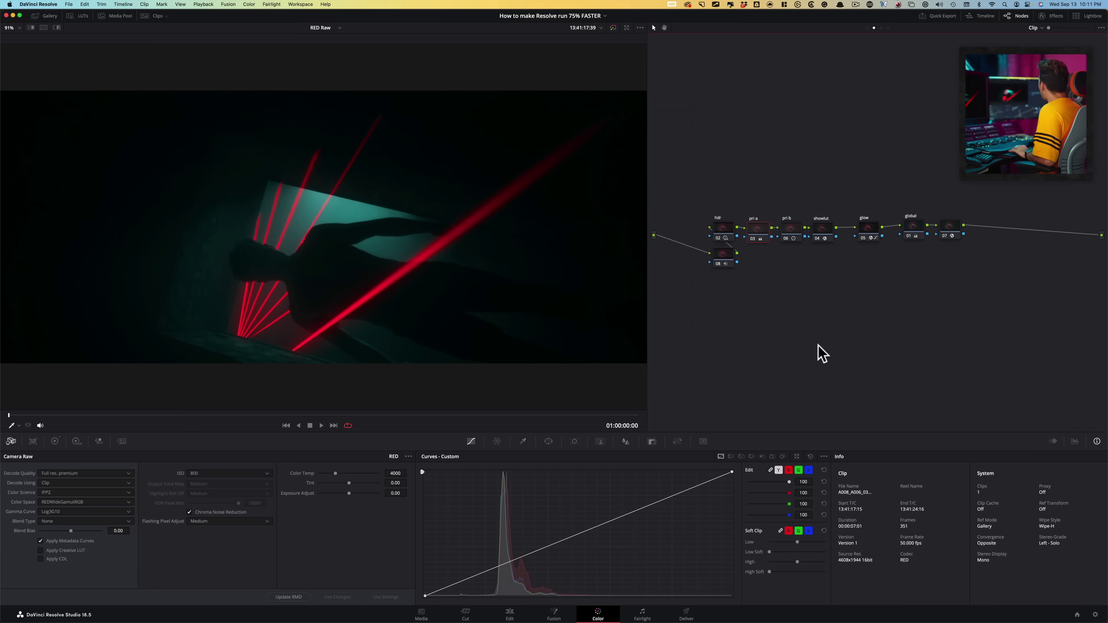
pyautogui.press('space')
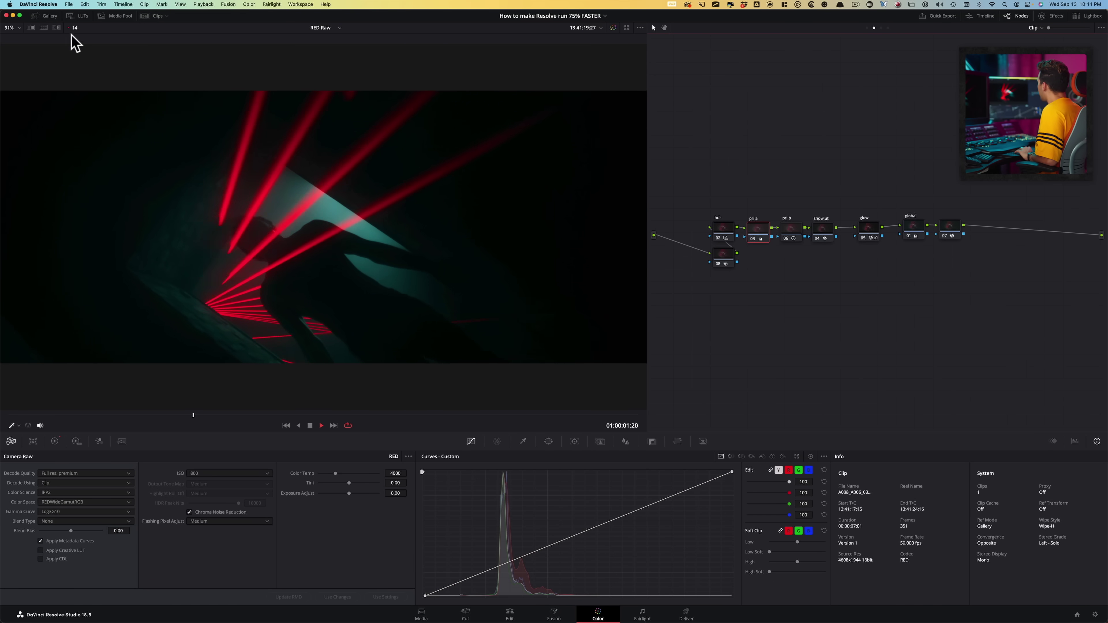
pyautogui.press('space')
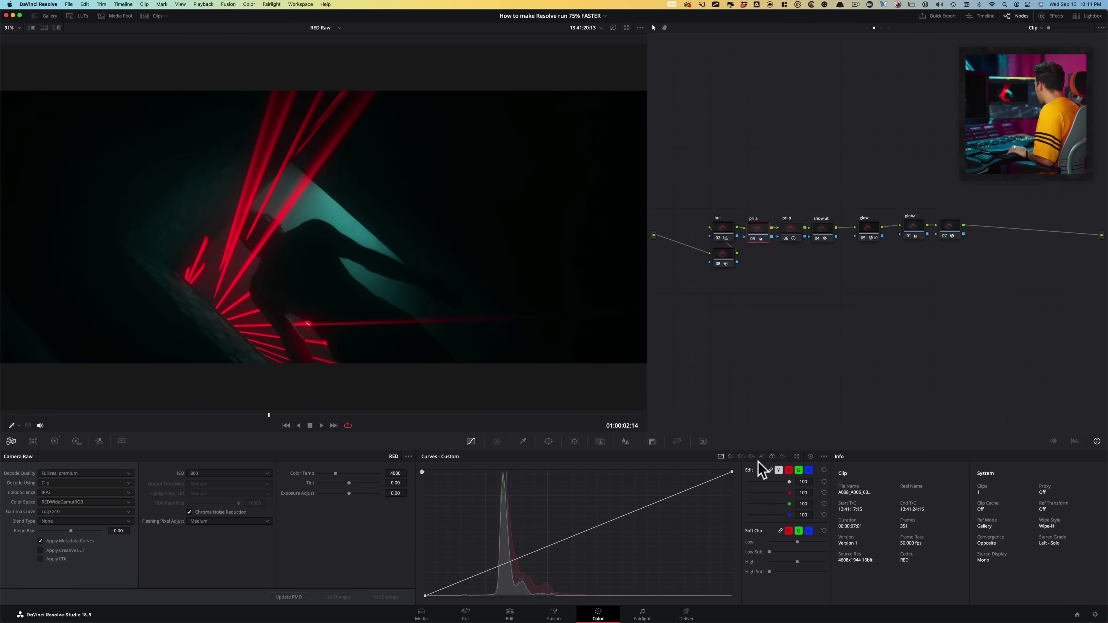
# - Go to the Edit page and open Project Settings from the gear icon
pyautogui.hotkey('shift', '4')
pyautogui.click(753, 507)
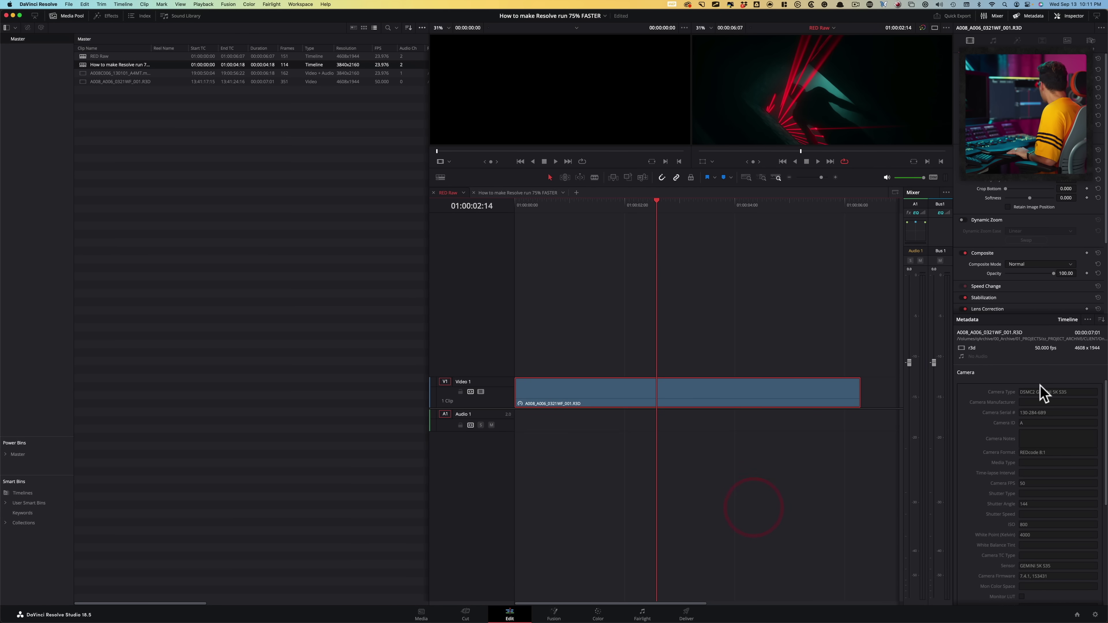
pyautogui.click(591, 339)
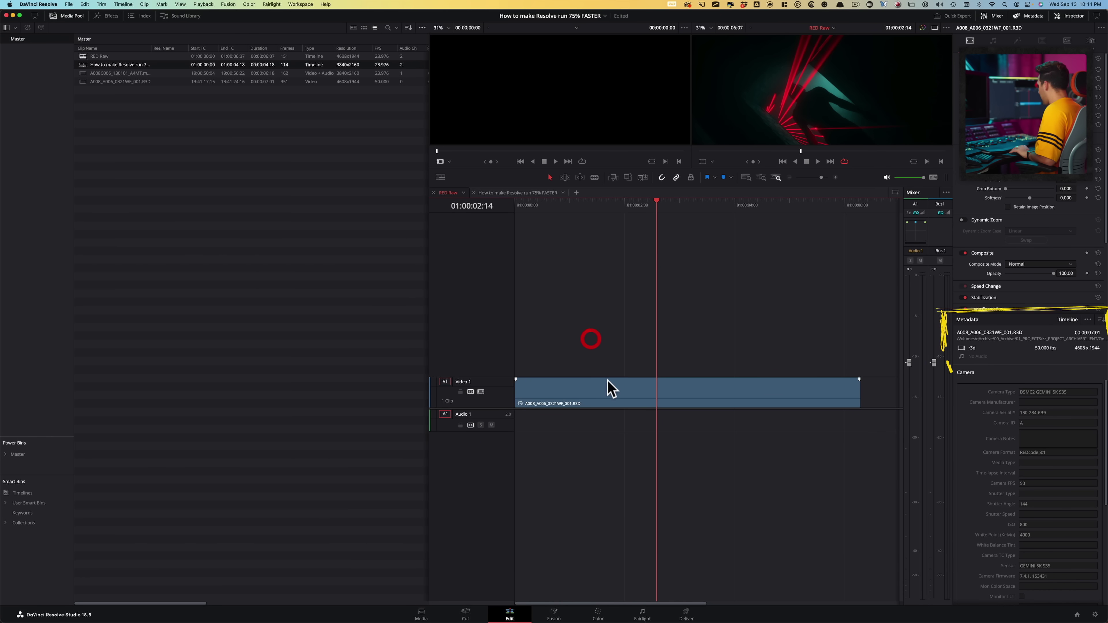
pyautogui.click(1094, 614)
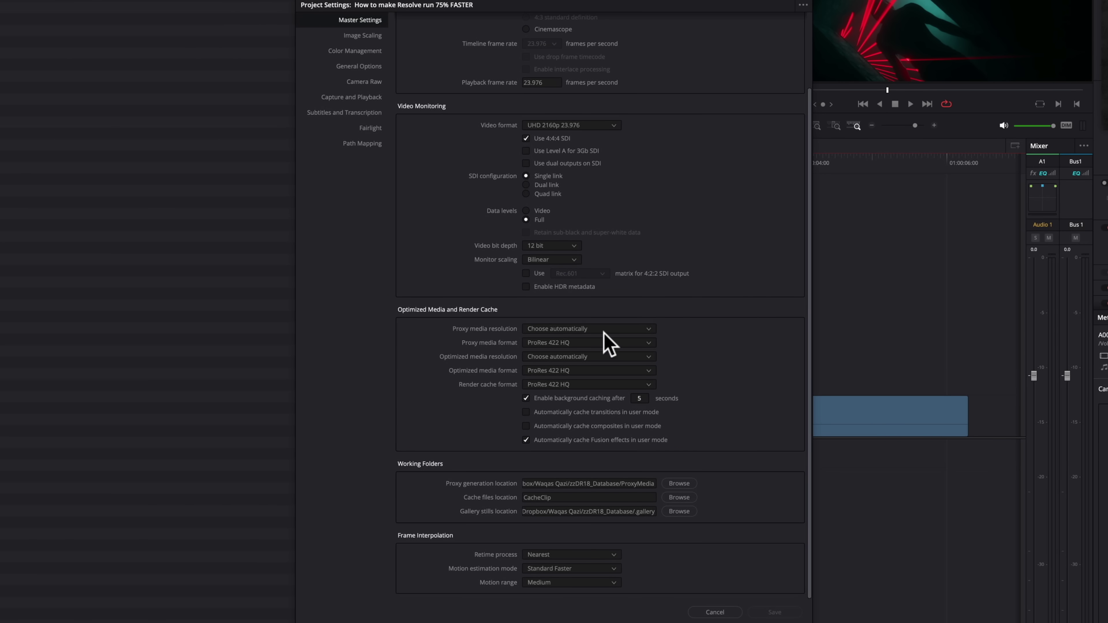
# - Review the proxy media resolution options and keep Choose automatically
pyautogui.click(635, 328)
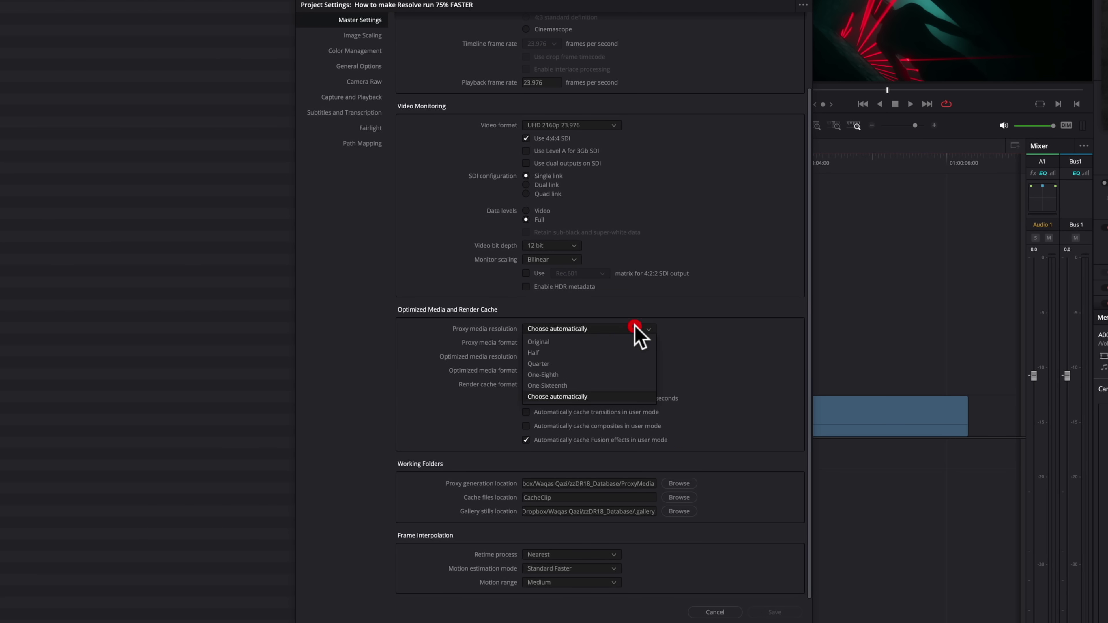
pyautogui.click(695, 328)
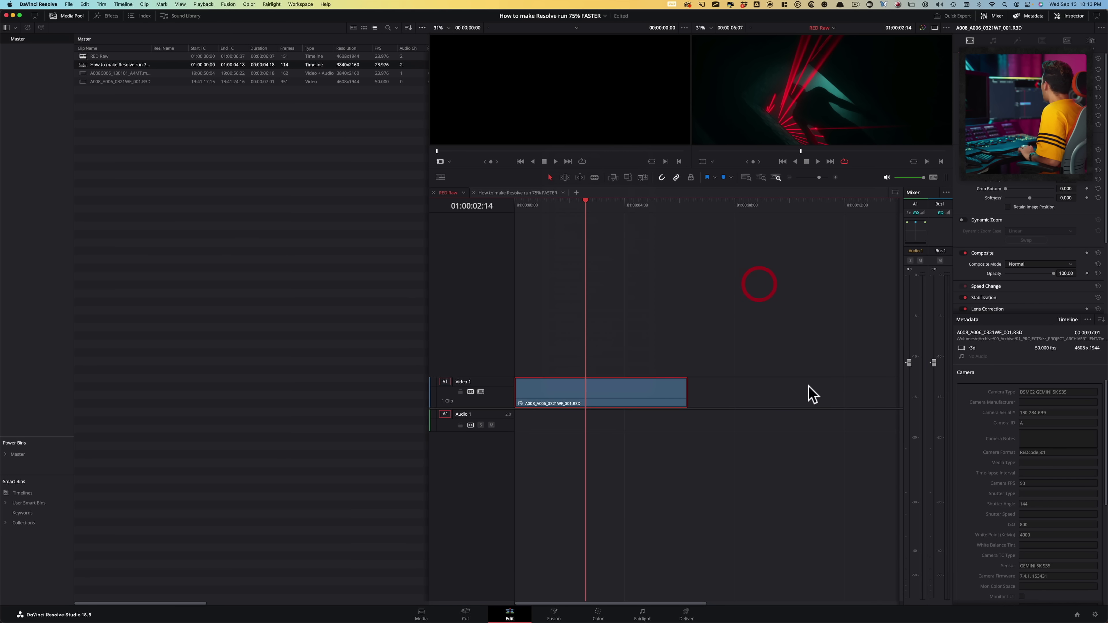
# - Generate proxy media for A008_A006_0321WF_001.R3D from its Media Pool context menu
pyautogui.click(138, 143)
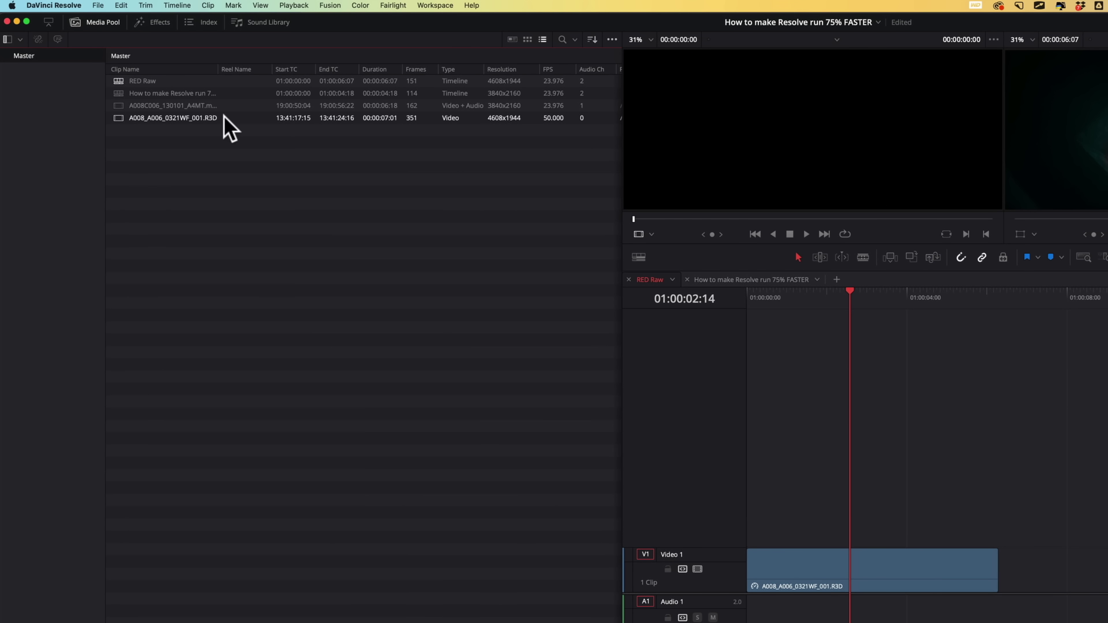
pyautogui.rightClick(167, 123)
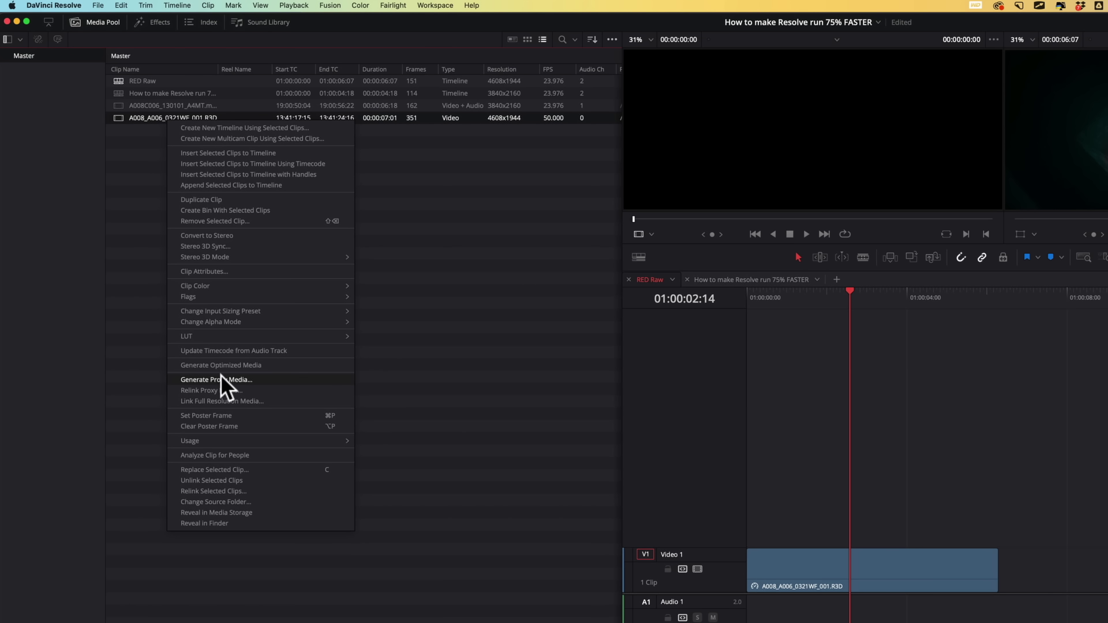
pyautogui.click(286, 380)
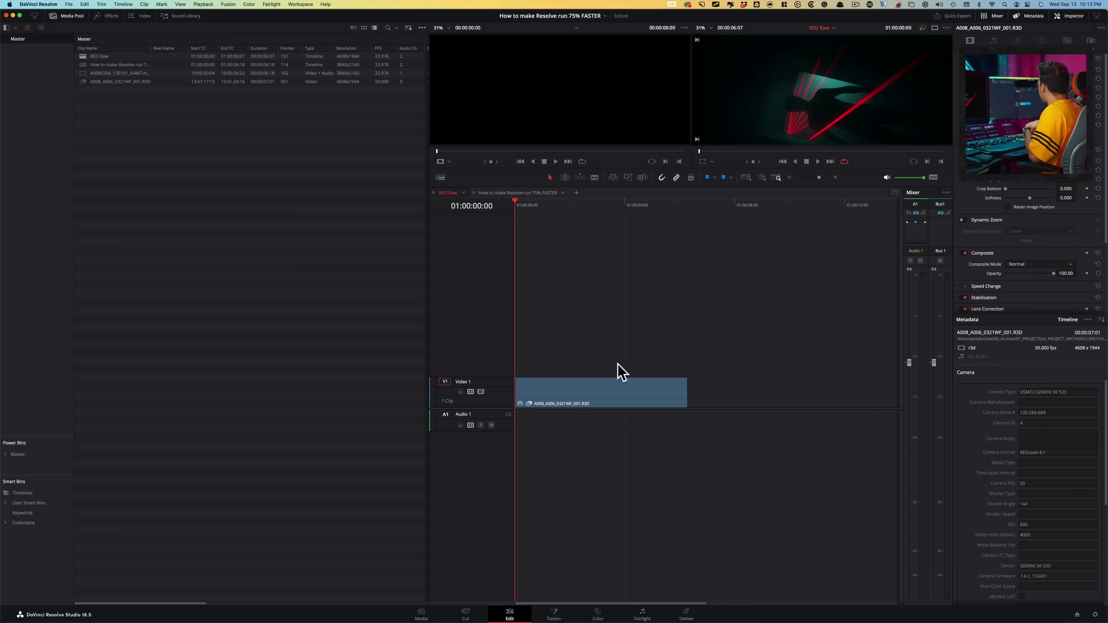
# - Play the RED Raw timeline from its start to test proxy playback
pyautogui.press('space')
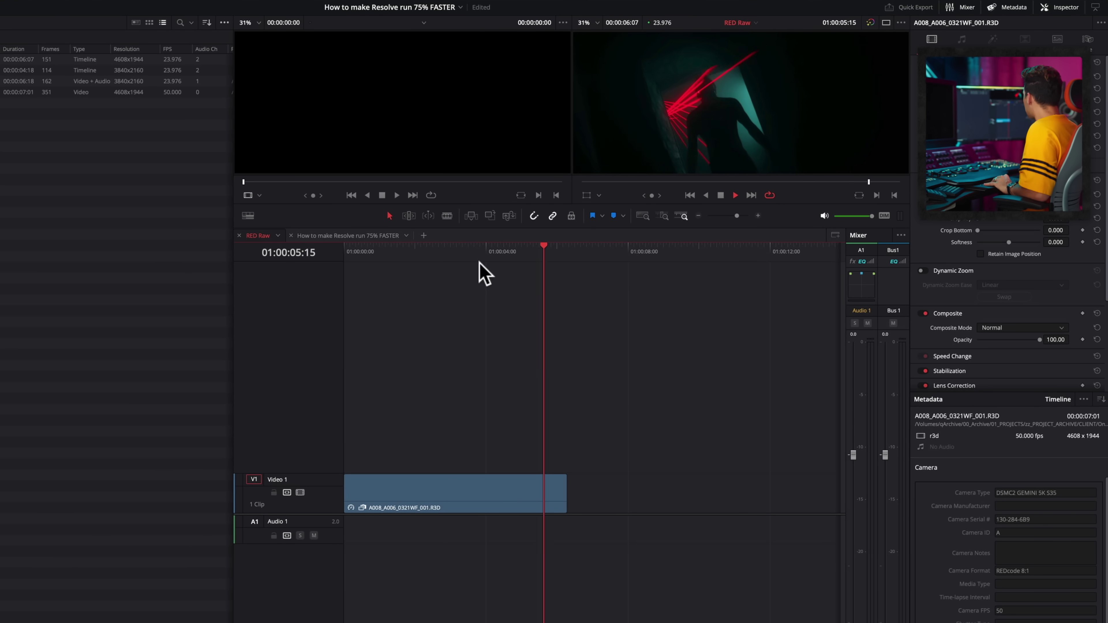
pyautogui.press('Home')
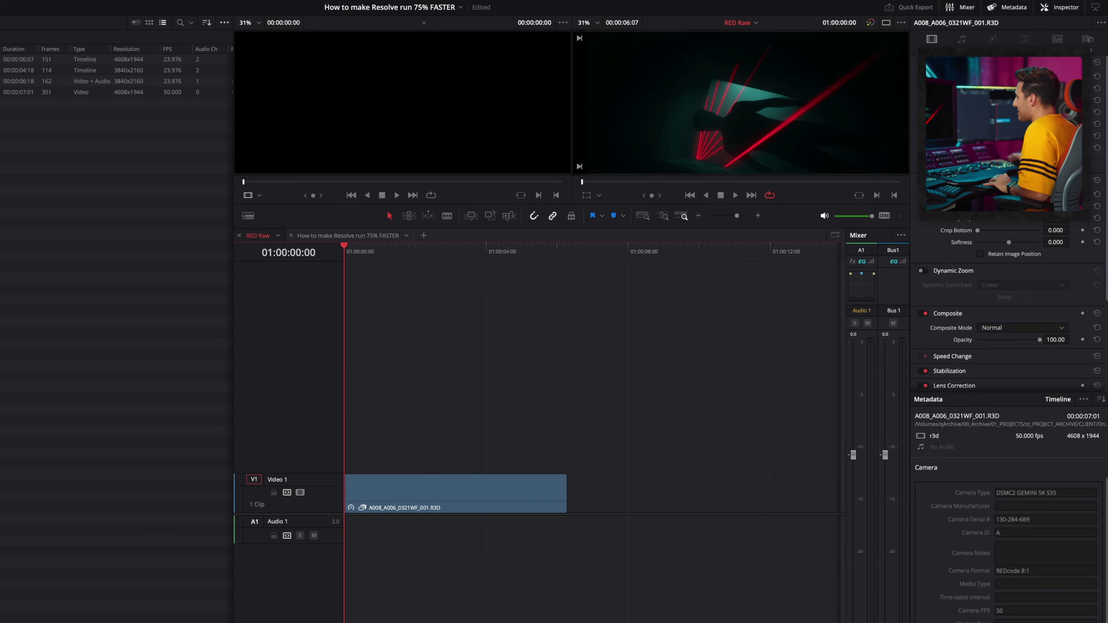
pyautogui.press('space')
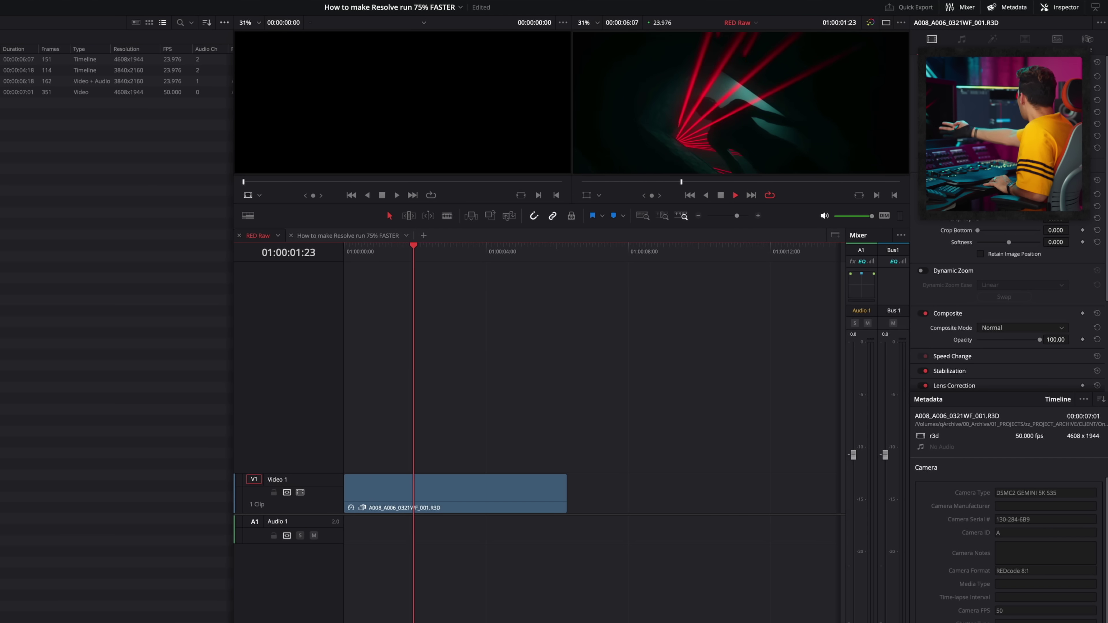
pyautogui.press('space')
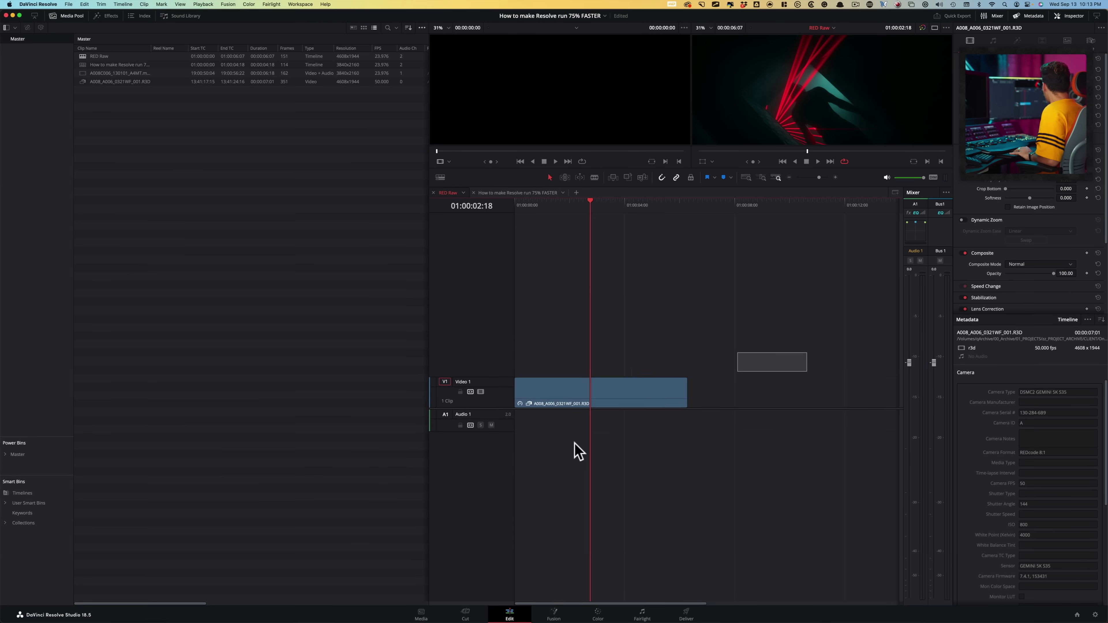
# - Send the playhead back to 01:00:00:00 and deselect the RED clip
pyautogui.click(538, 458)
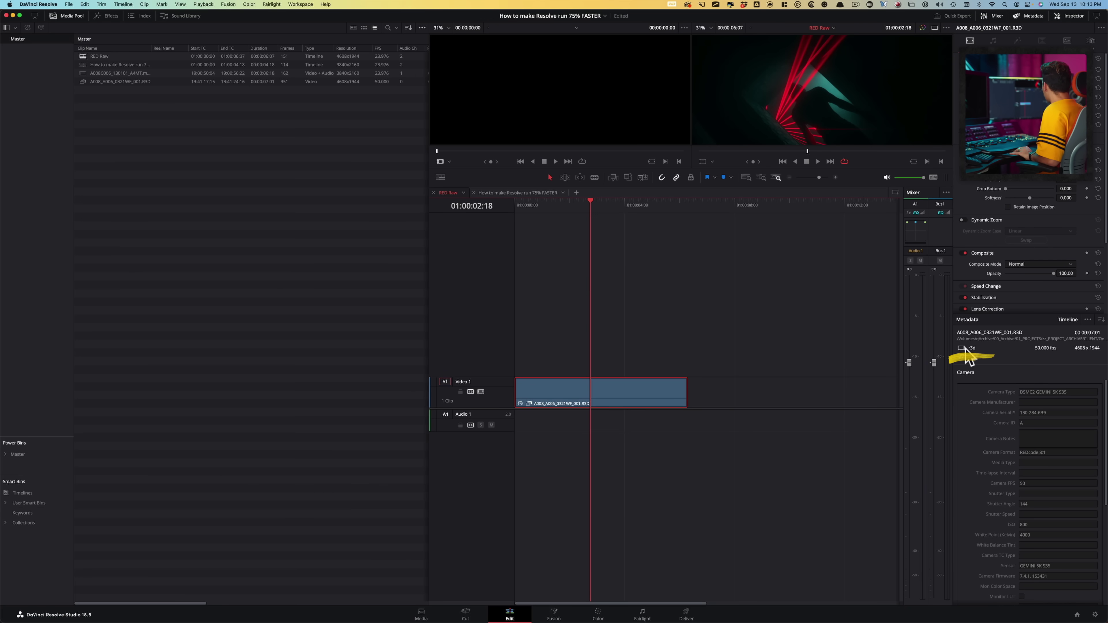
pyautogui.press('Home')
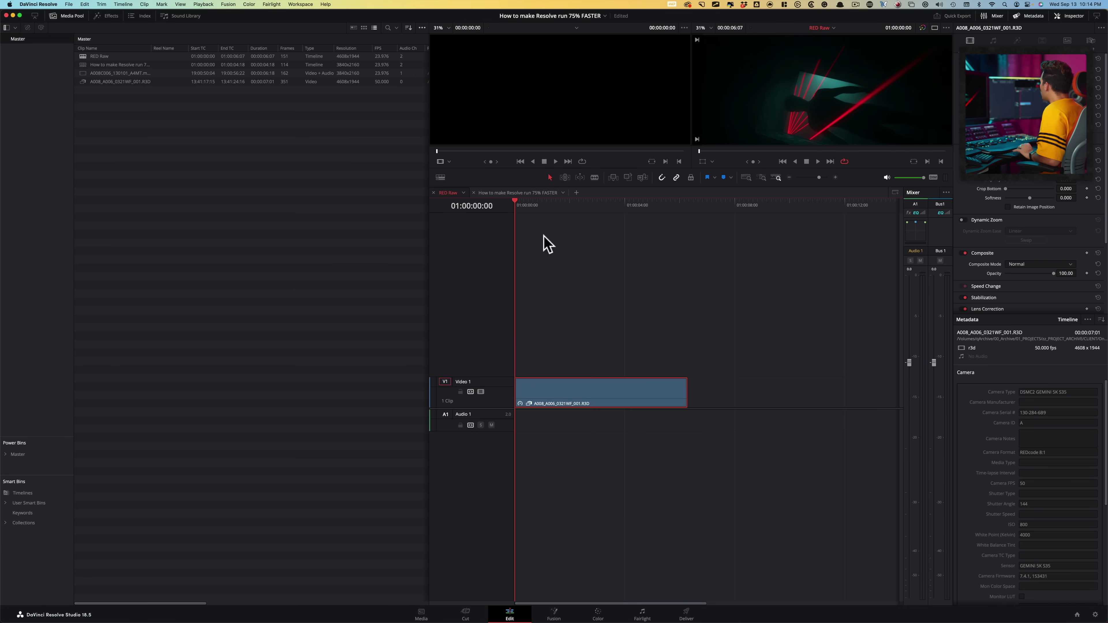
pyautogui.click(128, 123)
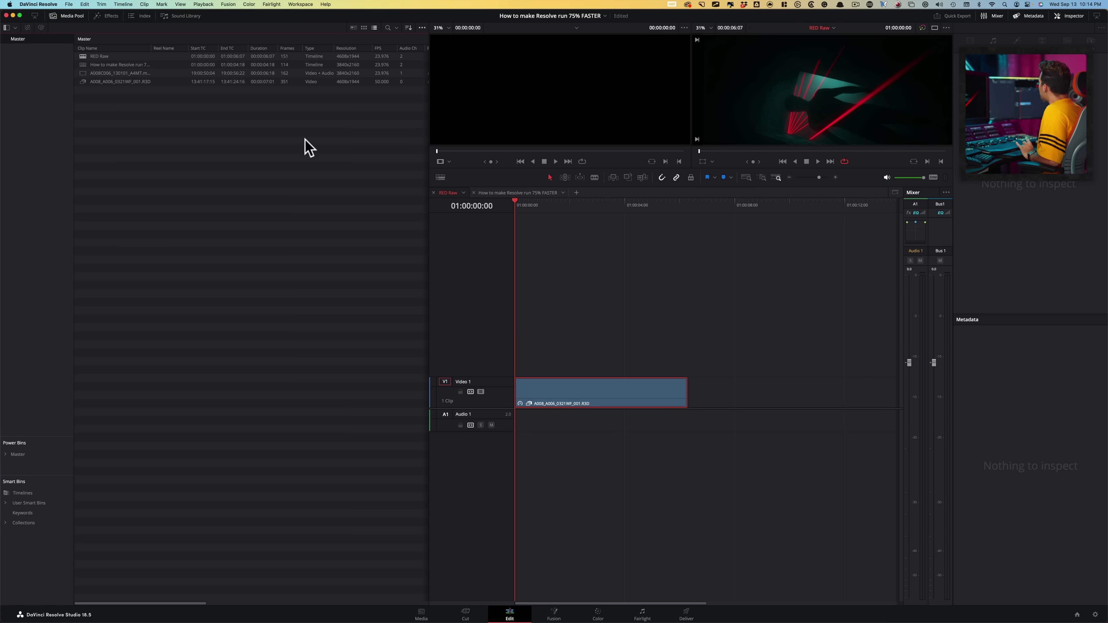
# - Add the Proxy and Online Status columns to the Media Pool clip list
pyautogui.rightClick(116, 49)
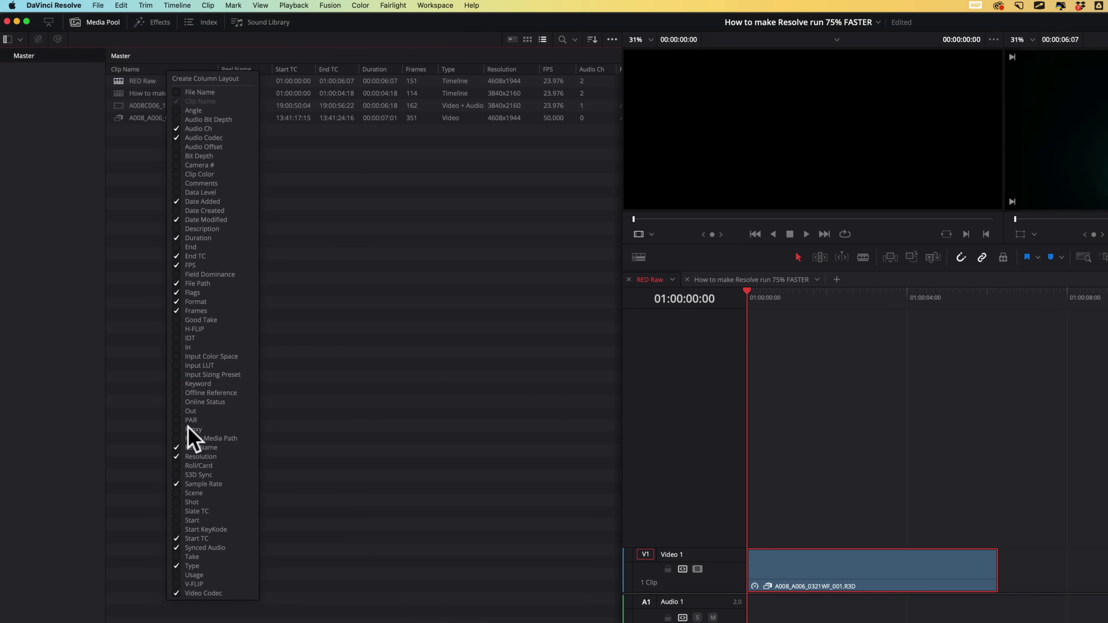
pyautogui.click(178, 430)
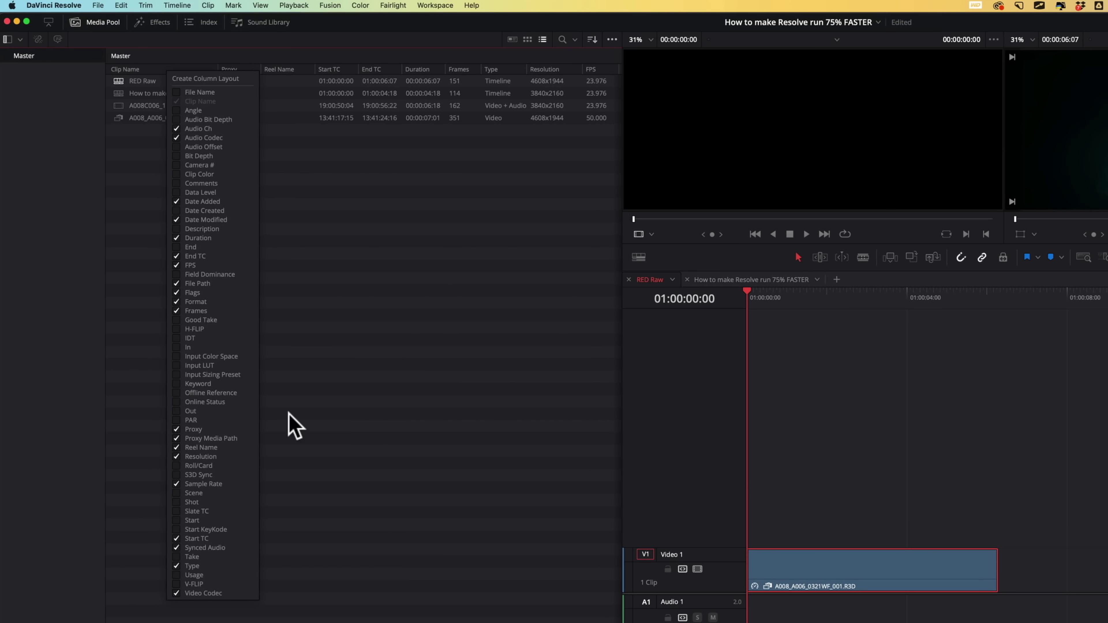
pyautogui.click(197, 403)
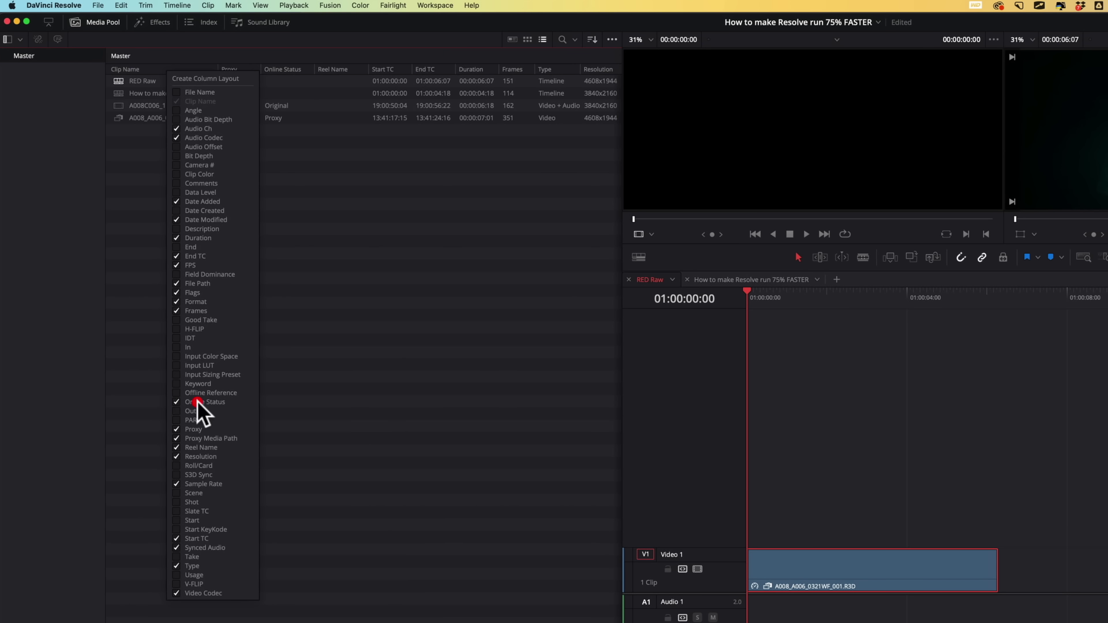
pyautogui.click(410, 407)
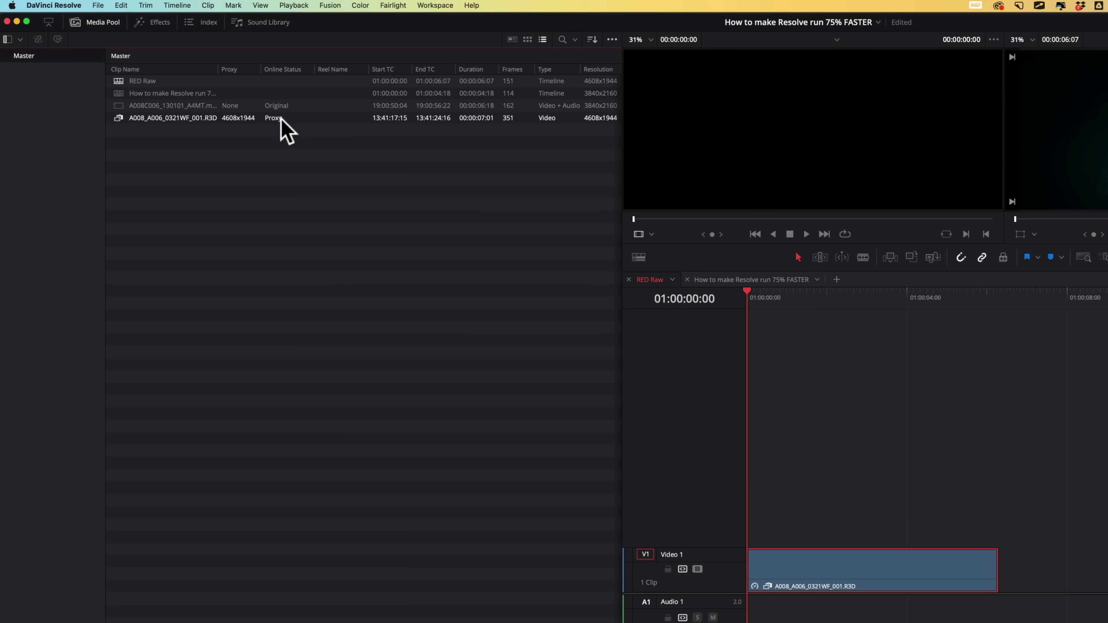
# - Play back the RED Raw timeline using its proxy media
pyautogui.hscroll(10, 475, 153)
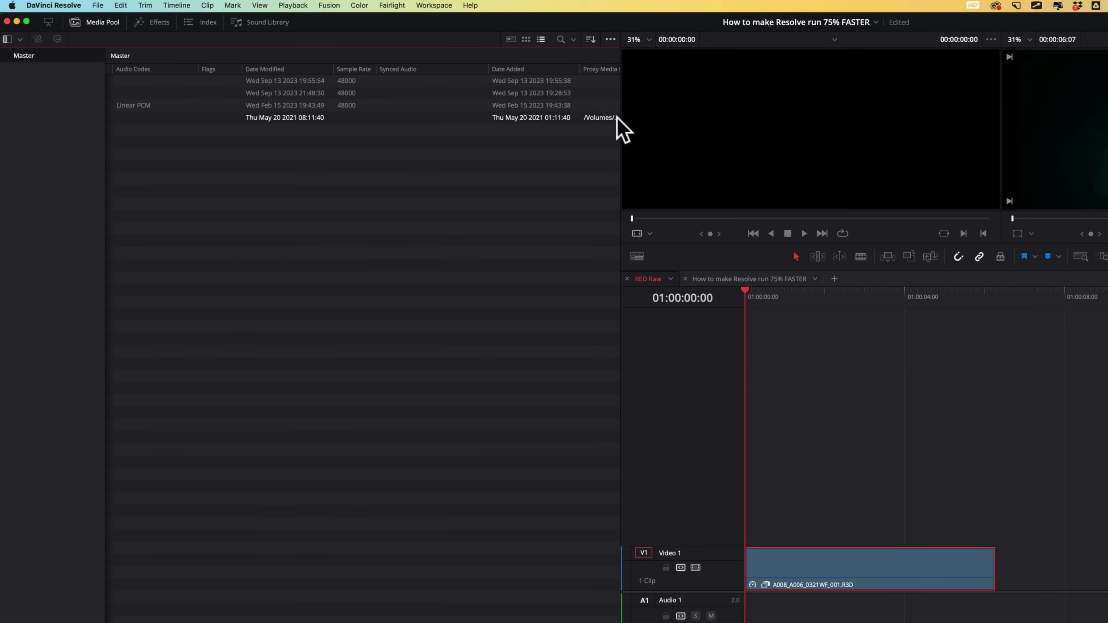
pyautogui.hscroll(-10, 368, 188)
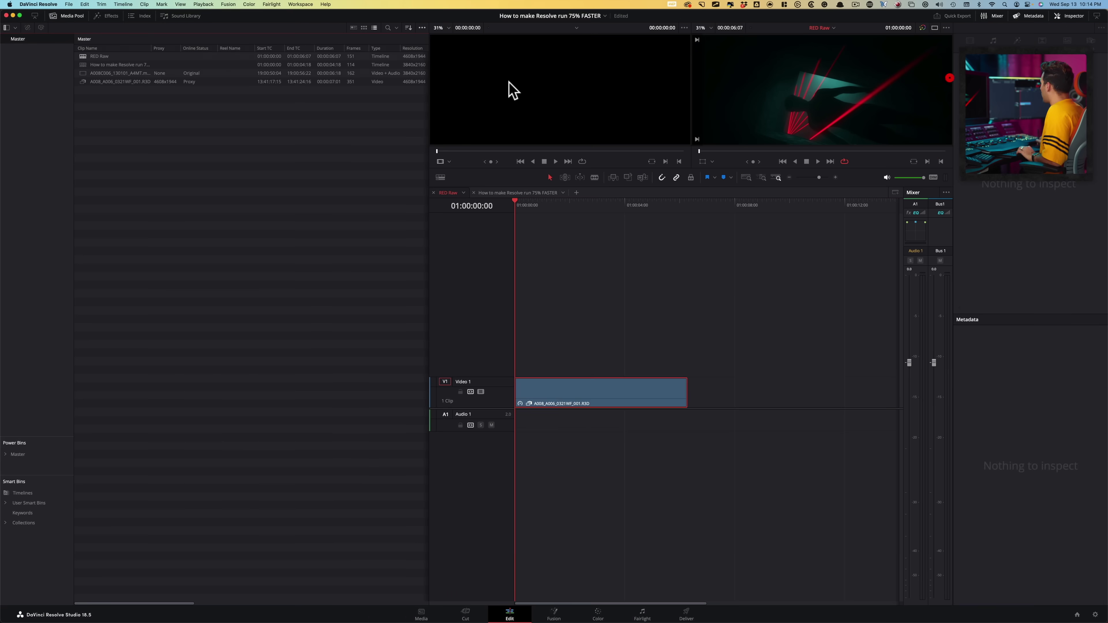
pyautogui.click(659, 268)
pyautogui.press('space')
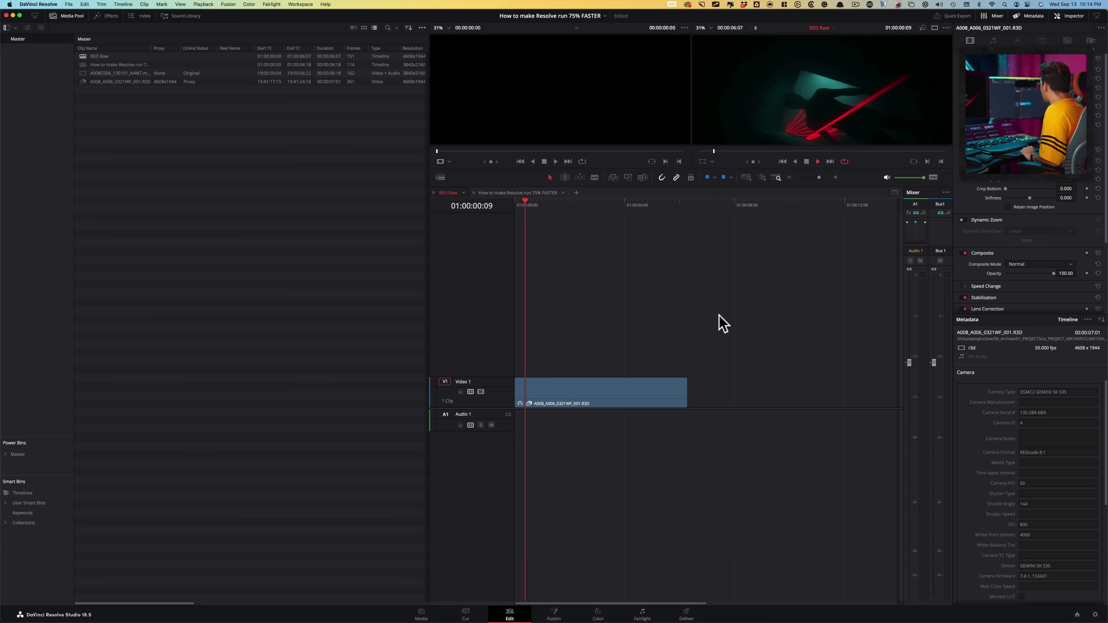
pyautogui.click(610, 608)
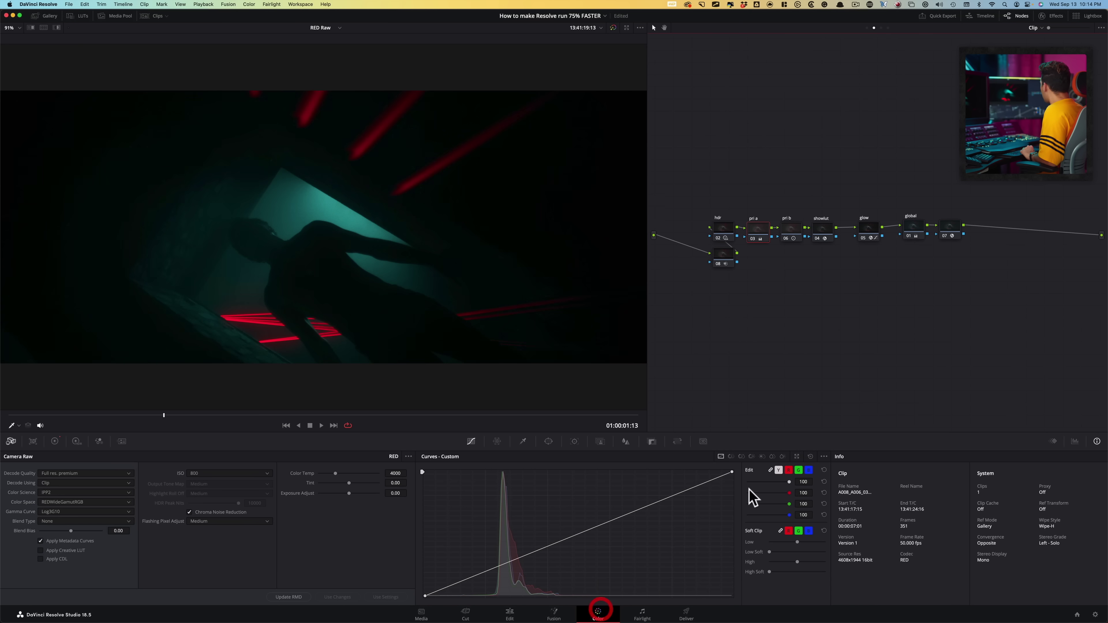
# - Set Proxy Handling to Disable All Proxies to compare playback without proxies
pyautogui.click(53, 442)
pyautogui.click(205, 5)
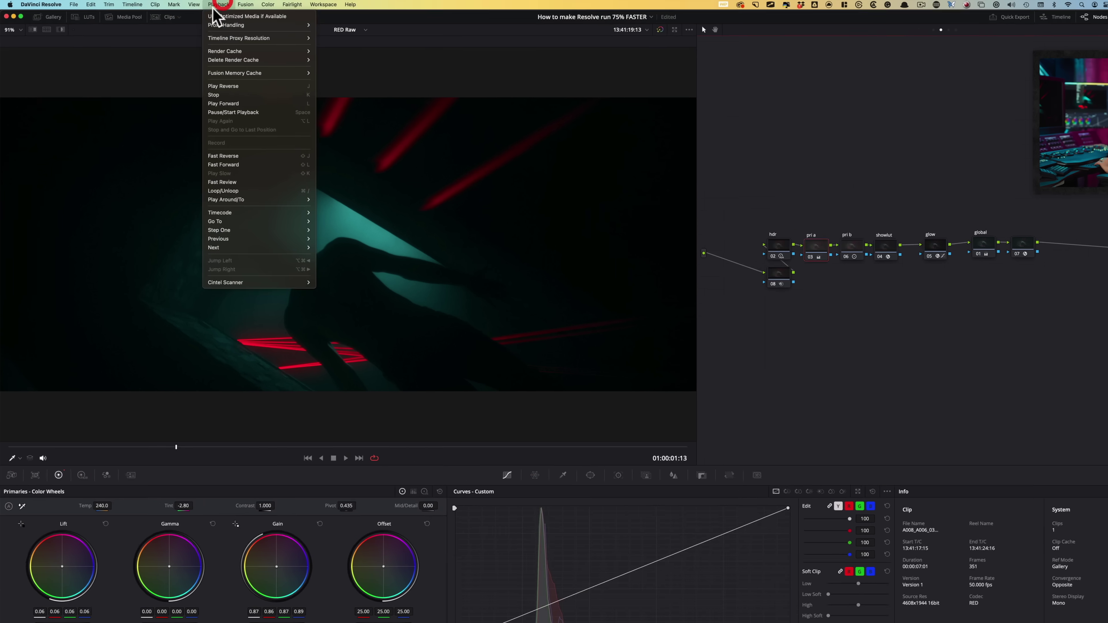
pyautogui.moveTo(227, 23)
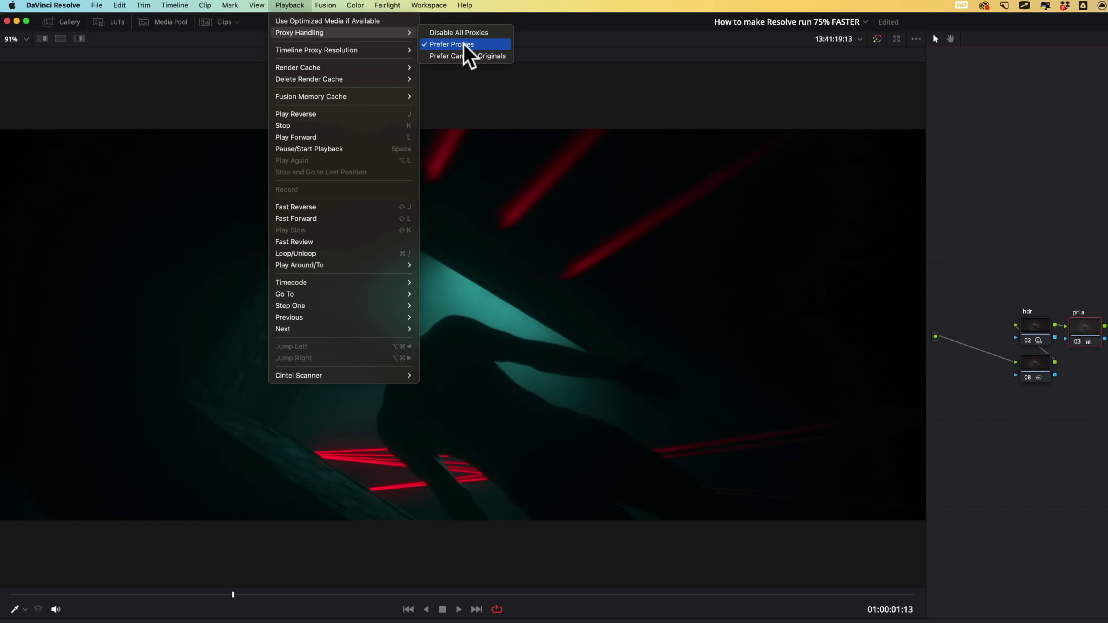
pyautogui.click(478, 33)
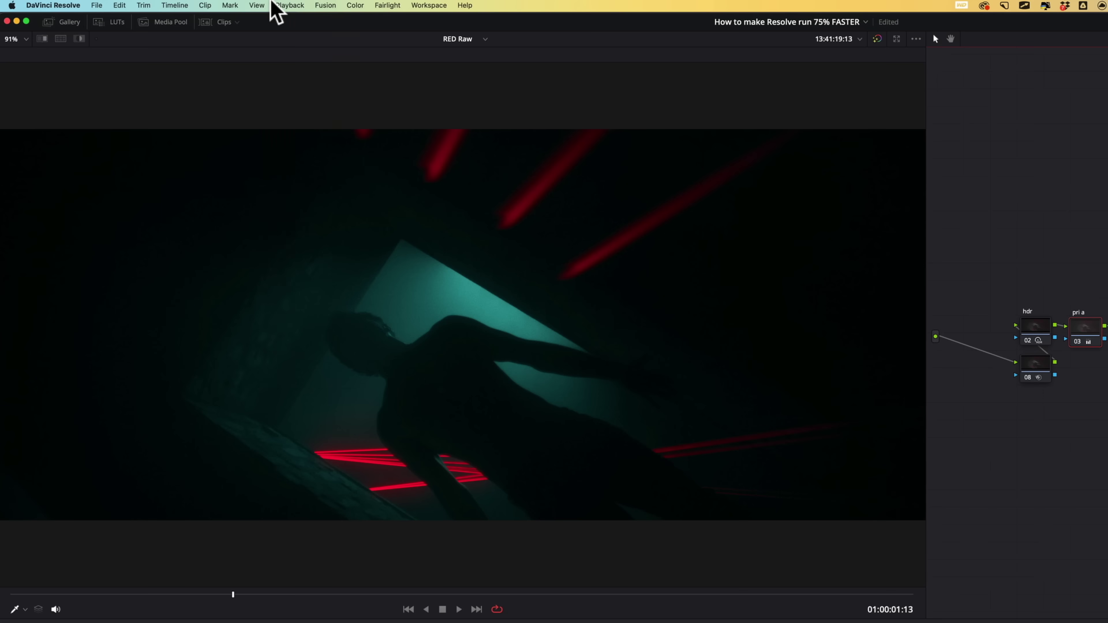
# - Switch Proxy Handling back to Prefer Proxies and confirm the setting
pyautogui.click(279, 5)
pyautogui.moveTo(330, 35)
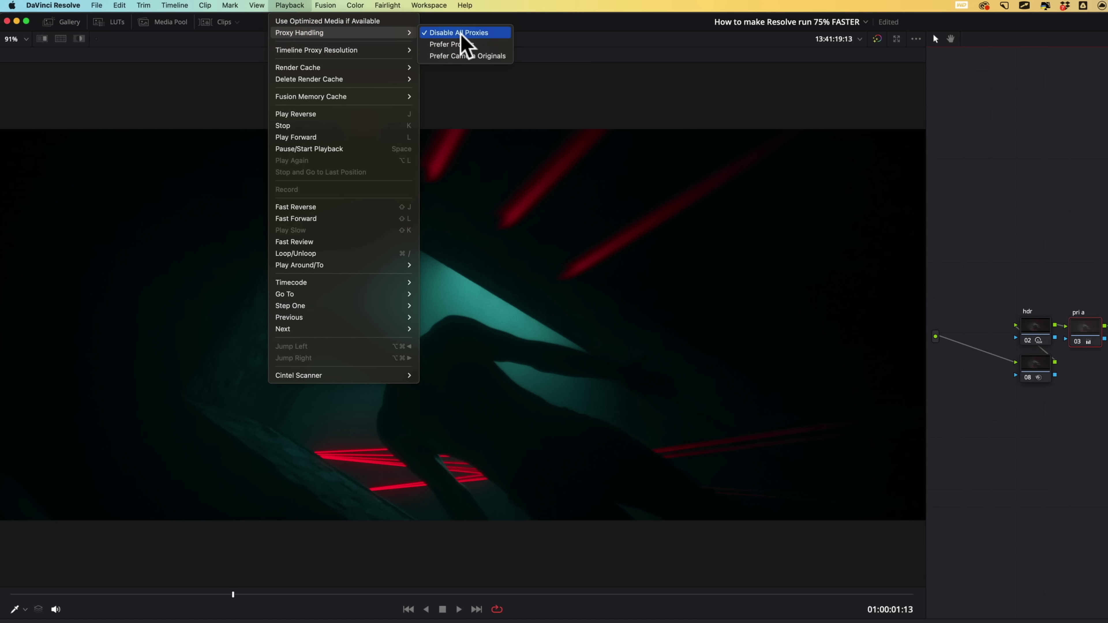
pyautogui.click(483, 45)
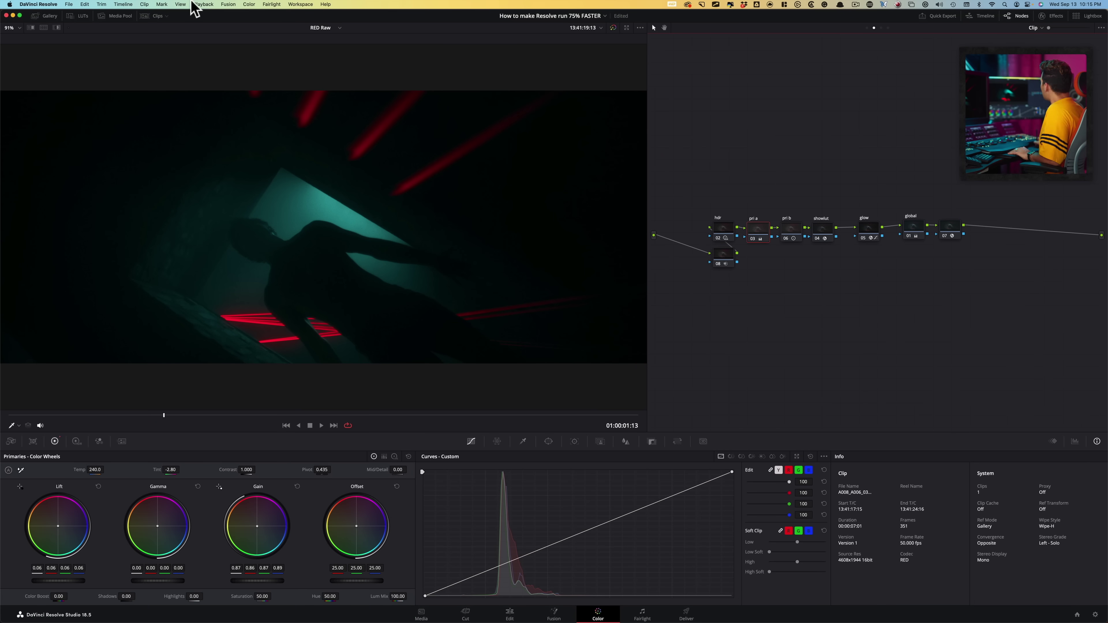
pyautogui.click(202, 5)
pyautogui.click(208, 4)
pyautogui.click(205, 3)
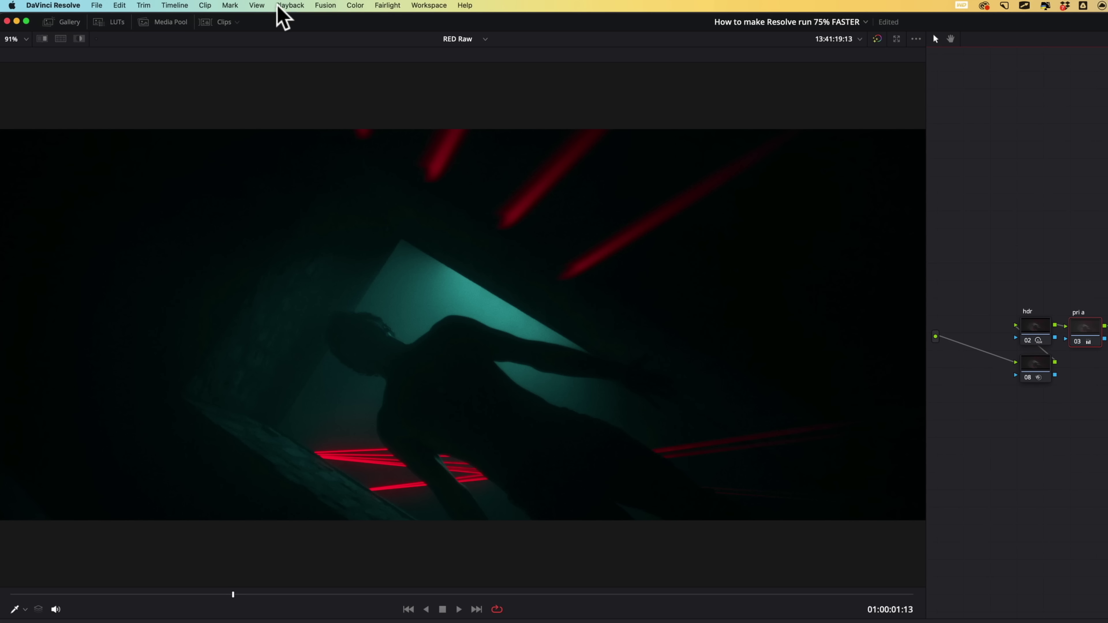
pyautogui.click(290, 5)
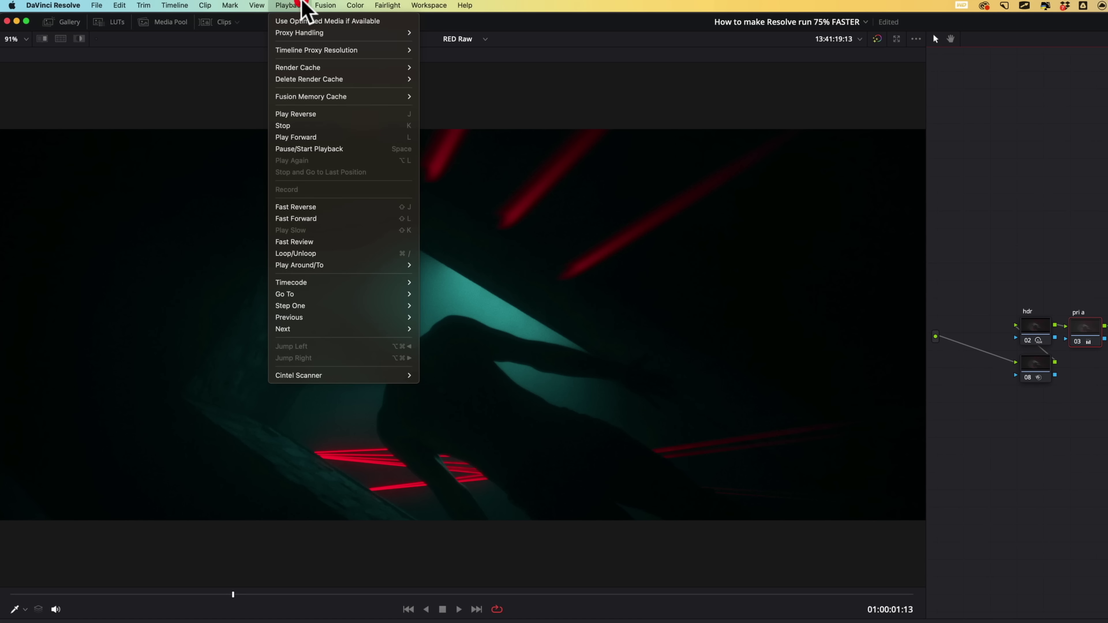
pyautogui.moveTo(371, 33)
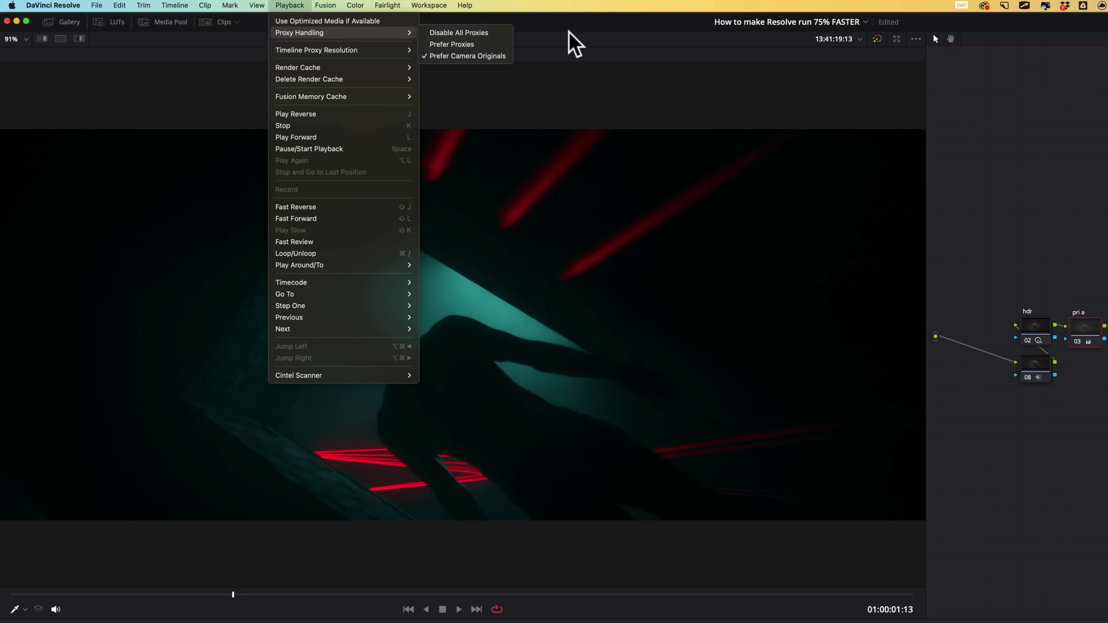
pyautogui.click(457, 44)
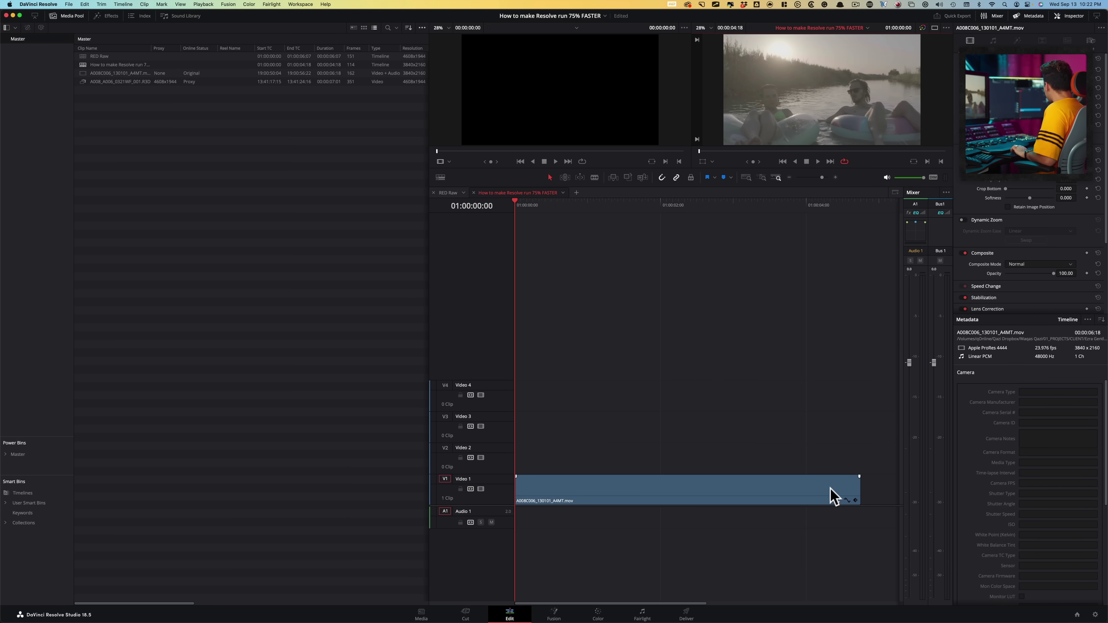
# - Stop playback, rewind, and set Render Cache Fusion Output to On for A008C006_130101_A4MT.mov
pyautogui.click(668, 291)
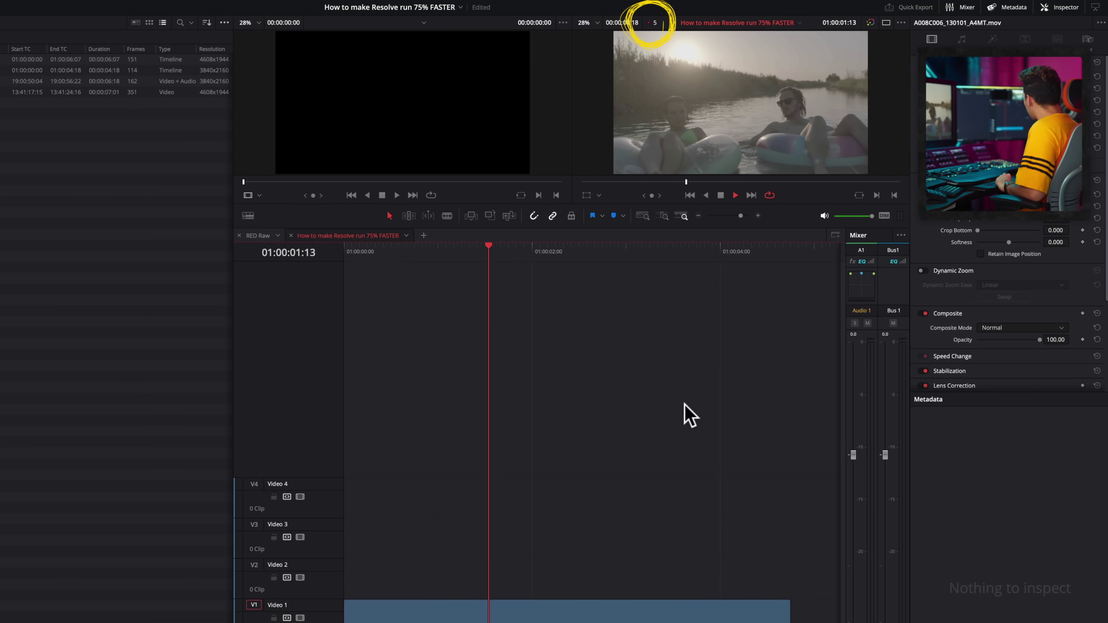
pyautogui.press('space')
pyautogui.press('Home')
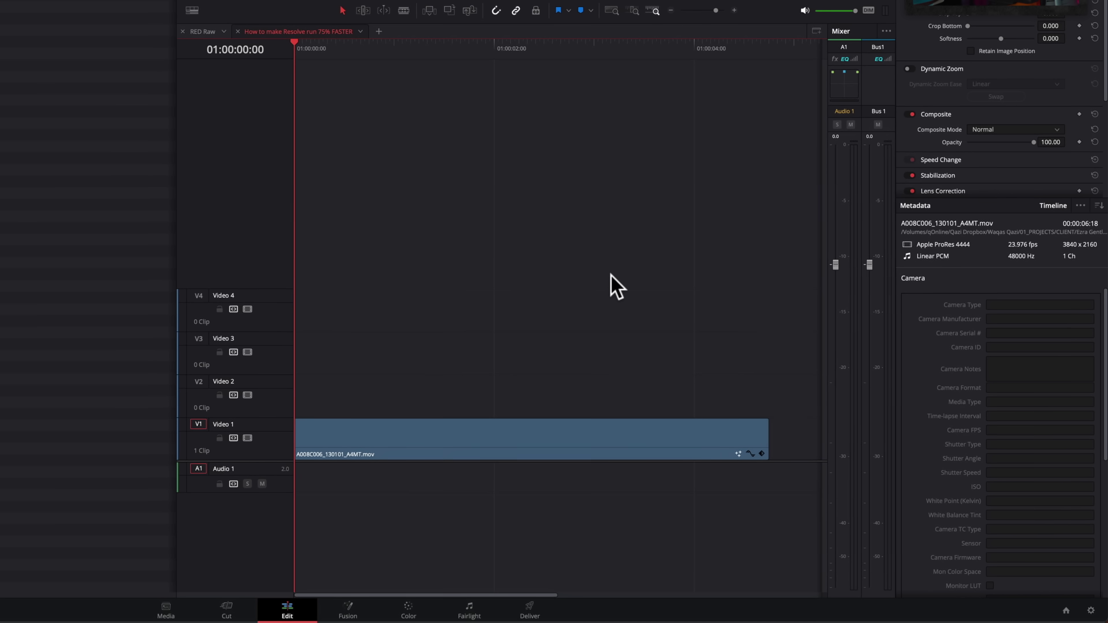
pyautogui.click(745, 565)
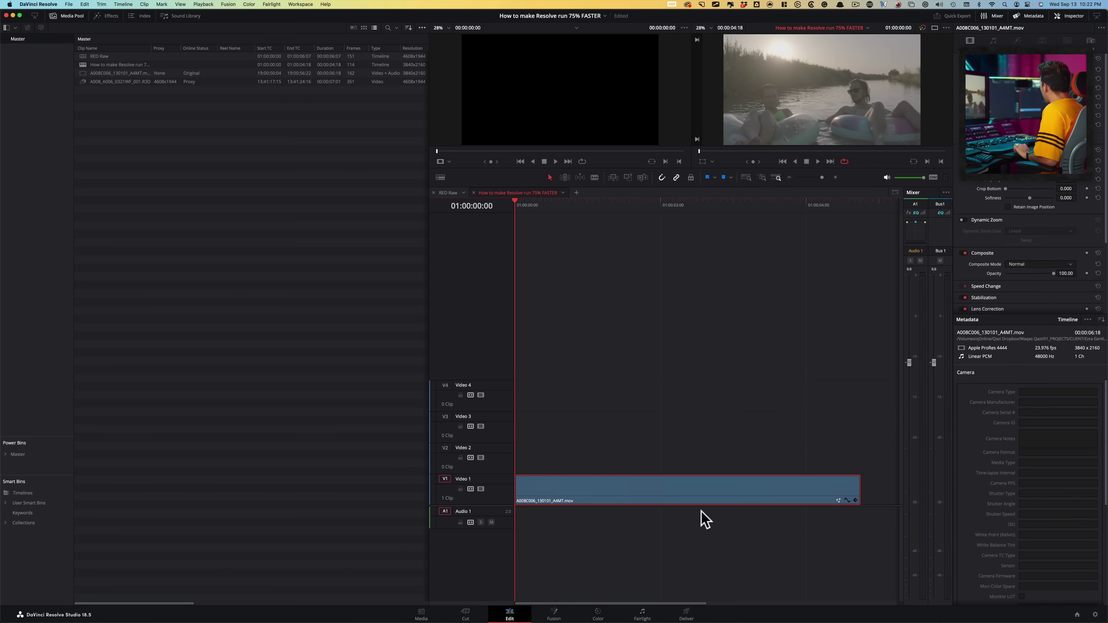
pyautogui.rightClick(587, 497)
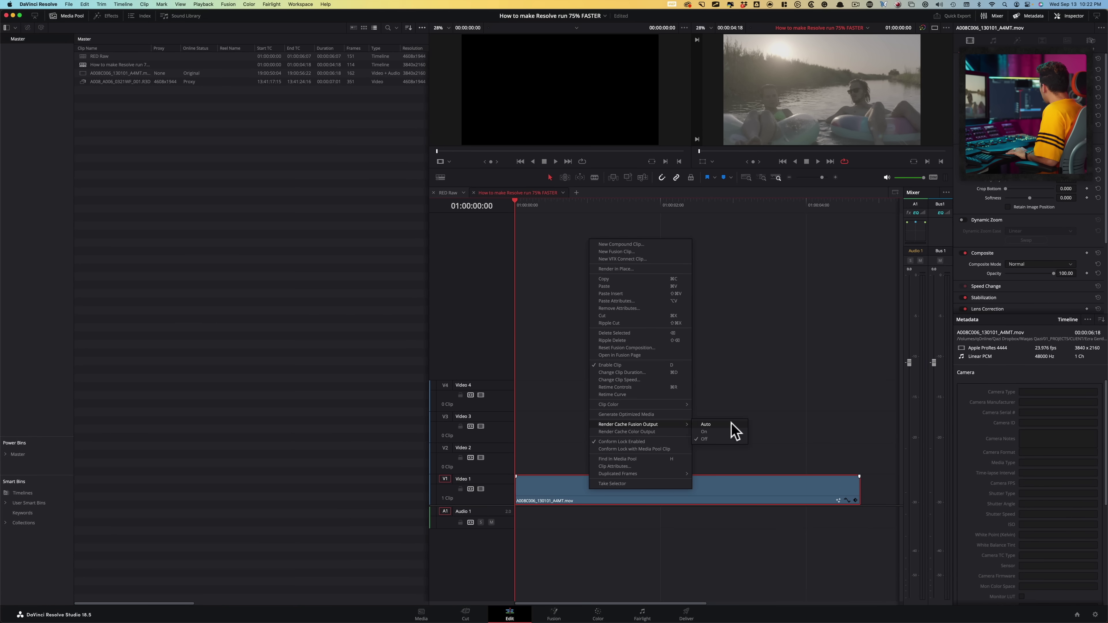
pyautogui.click(716, 432)
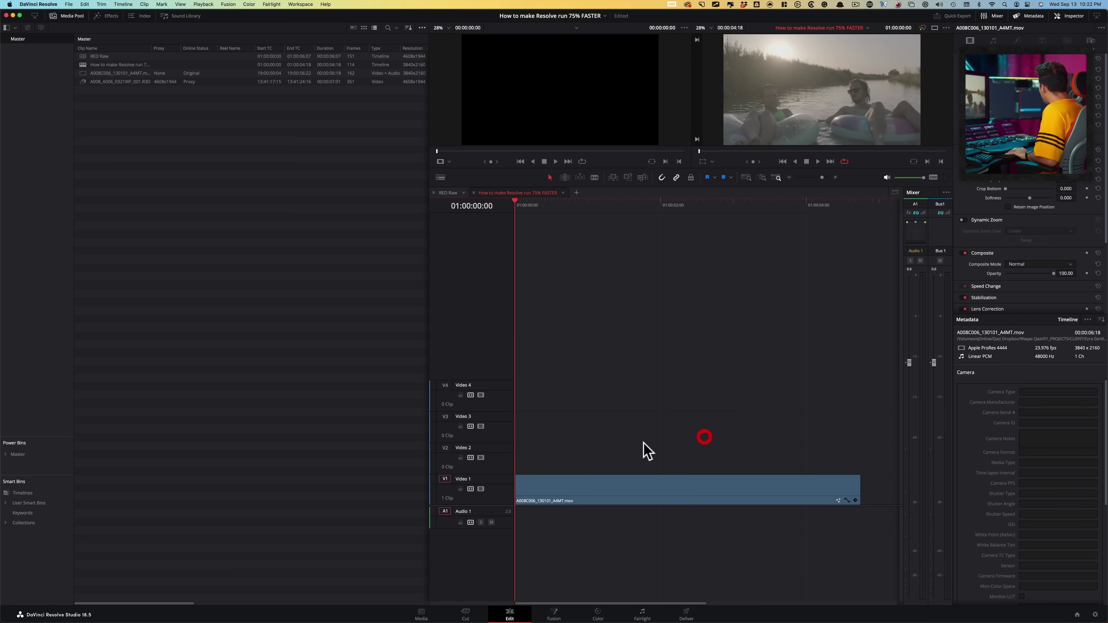
# - Set the project render cache mode to User
pyautogui.click(204, 4)
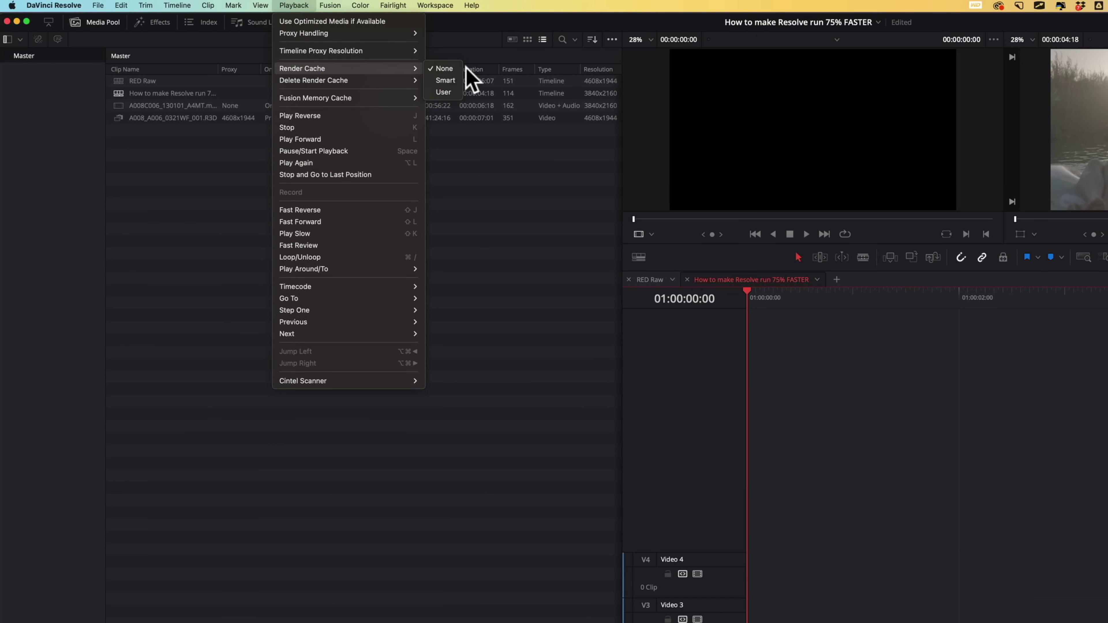
pyautogui.click(443, 92)
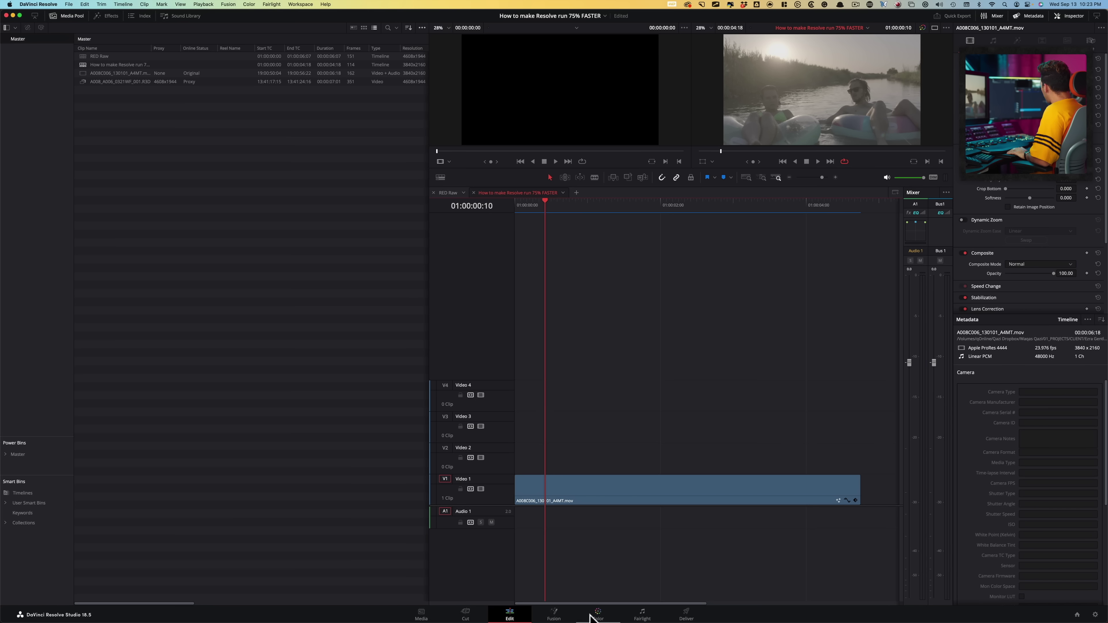
pyautogui.click(598, 614)
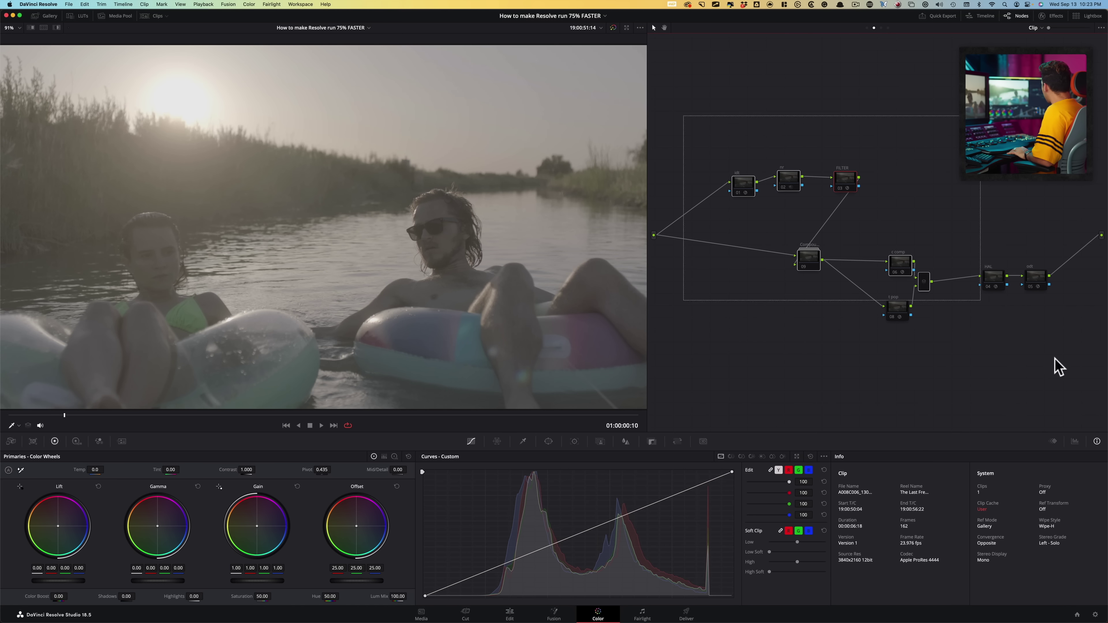
# - Toggle the river clip's grade off and back on with Cmd+D to compare
pyautogui.press('super+d')
pyautogui.click(927, 383)
pyautogui.press('super+z')
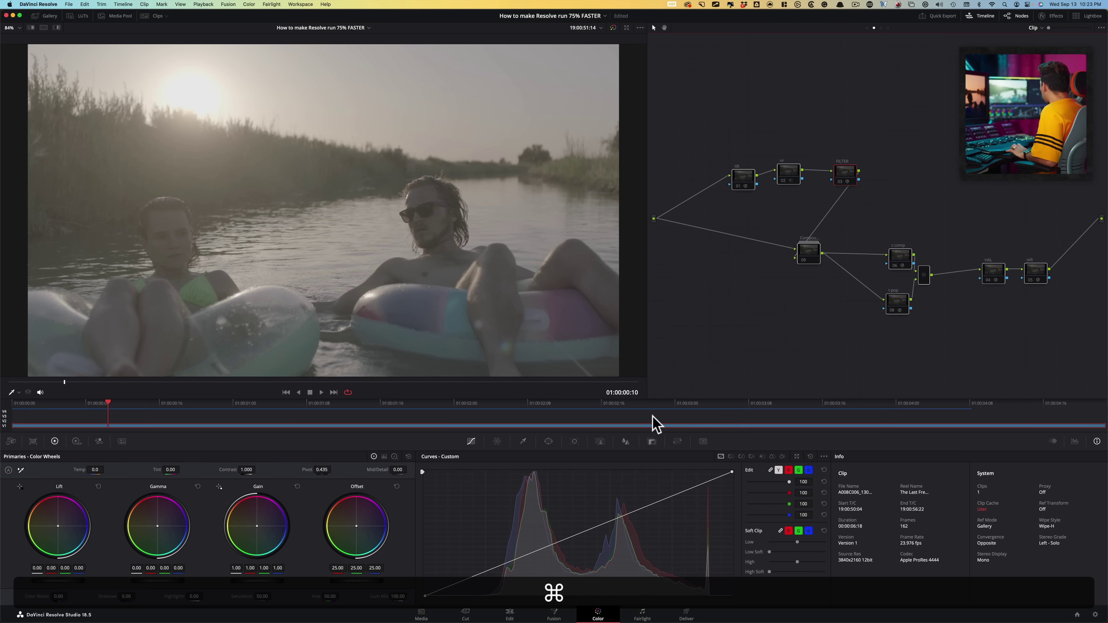
pyautogui.press('super+d')
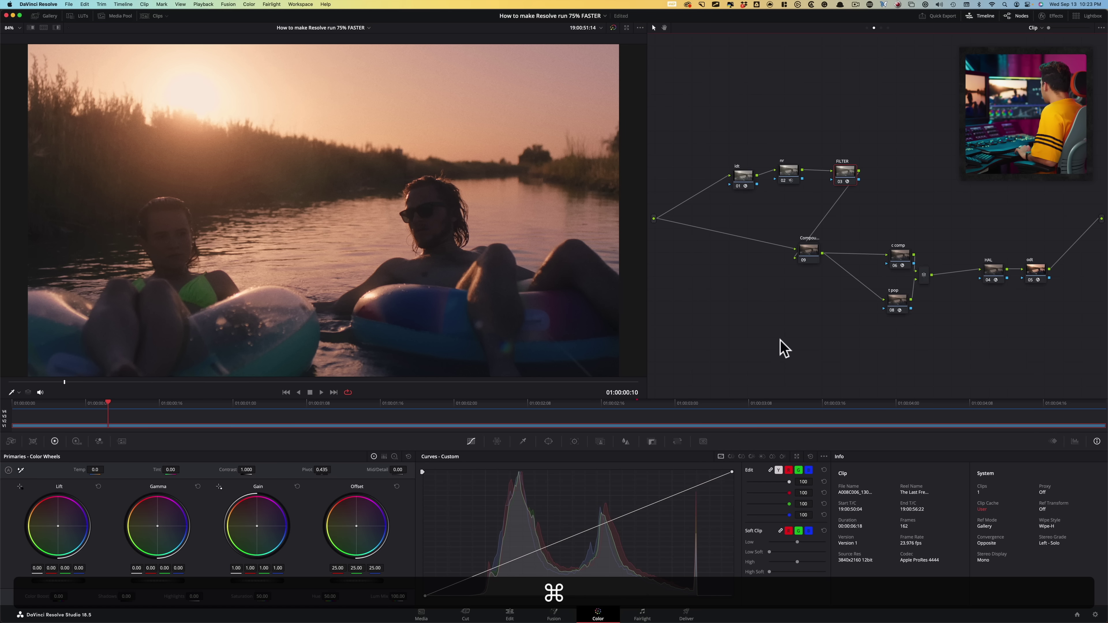
pyautogui.click(781, 341)
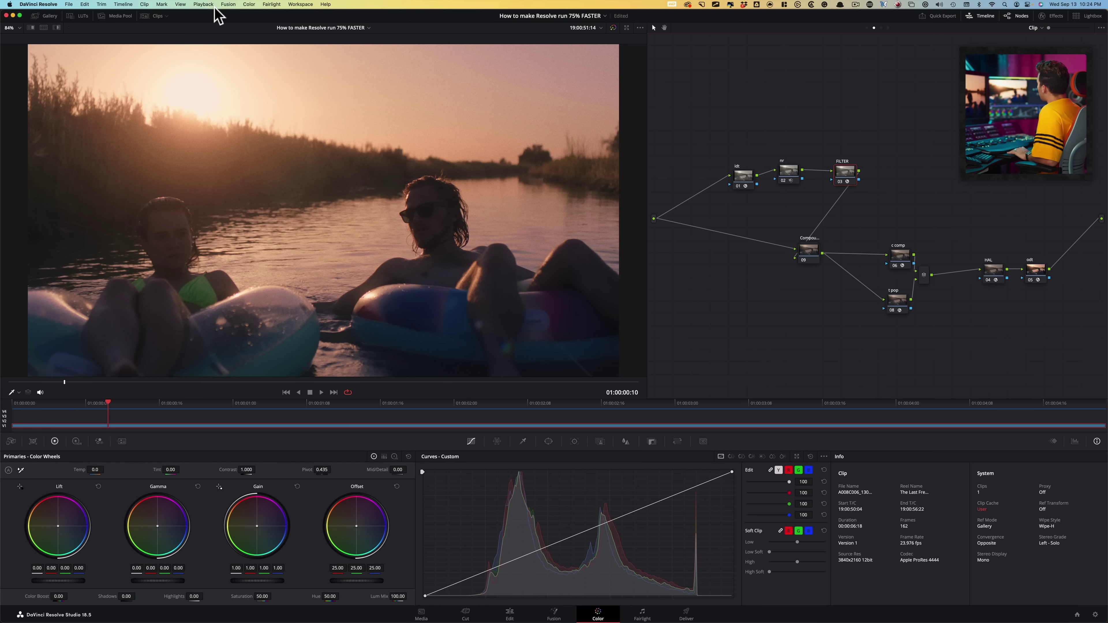
# - Check that Render Cache is set to User, then bring up the recent projects list
pyautogui.click(203, 4)
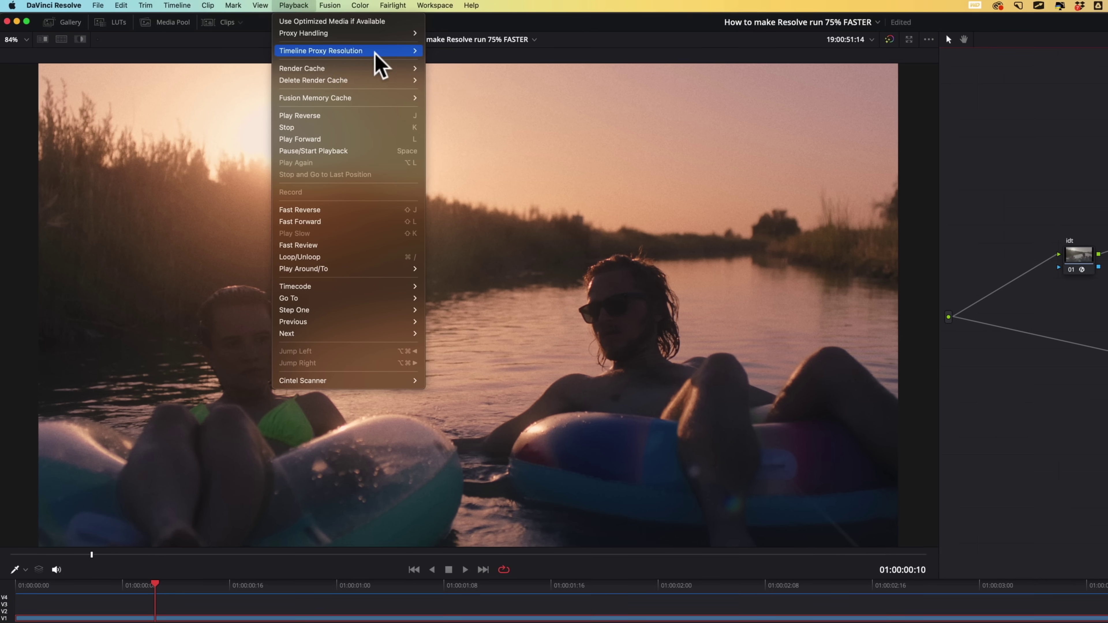
pyautogui.moveTo(235, 46)
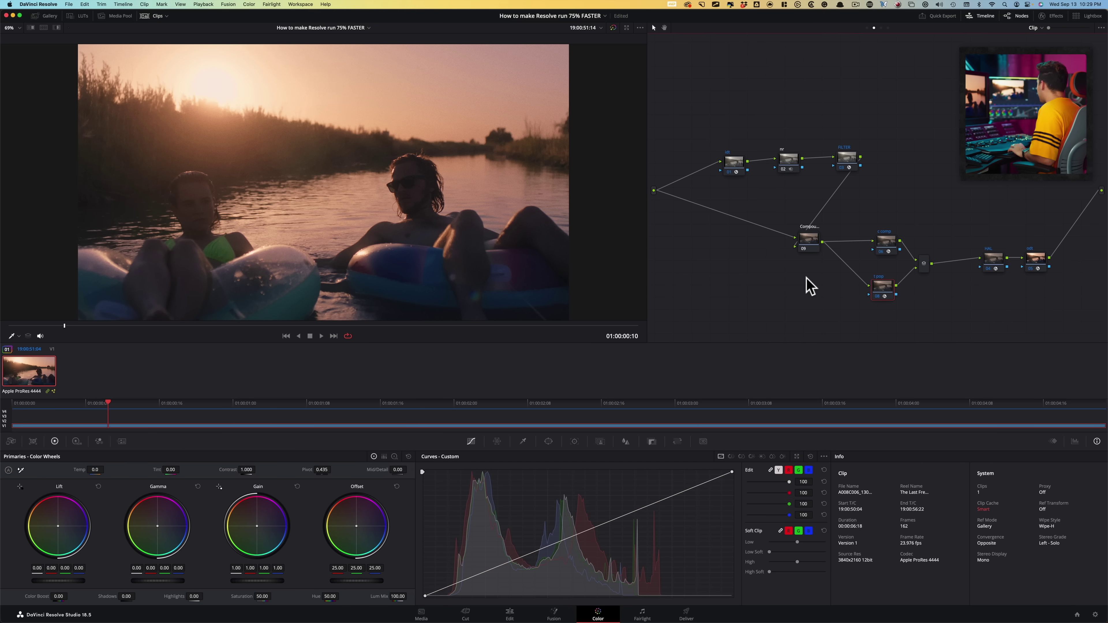
pyautogui.click(567, 15)
# - Open the recent project, set Render Cache to Smart, and load red clip 114 into the viewer
pyautogui.click(560, 42)
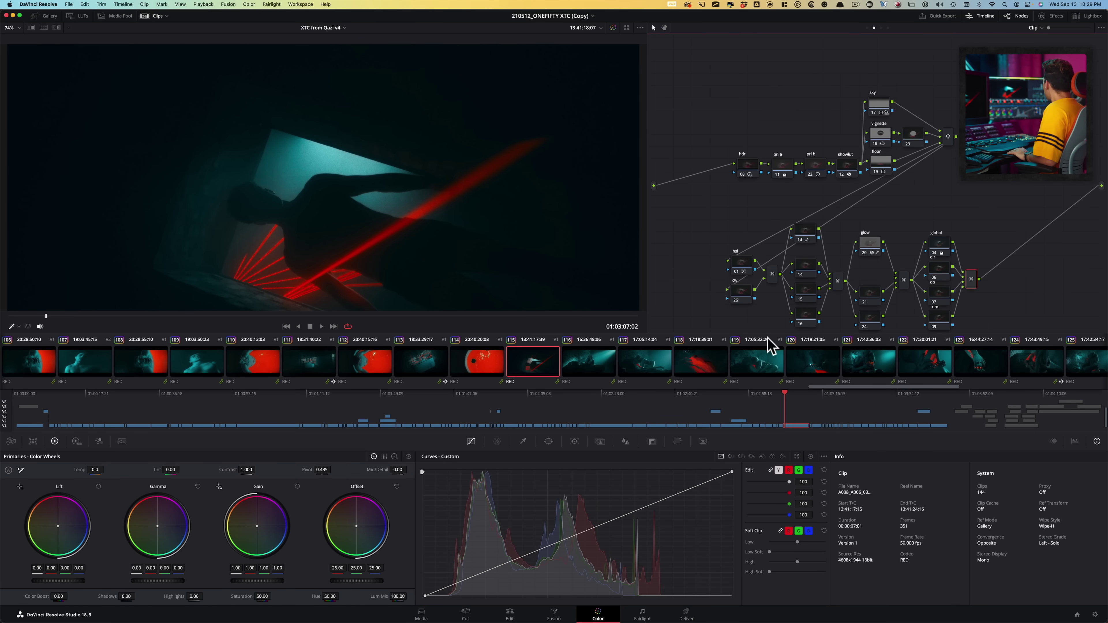
pyautogui.click(204, 4)
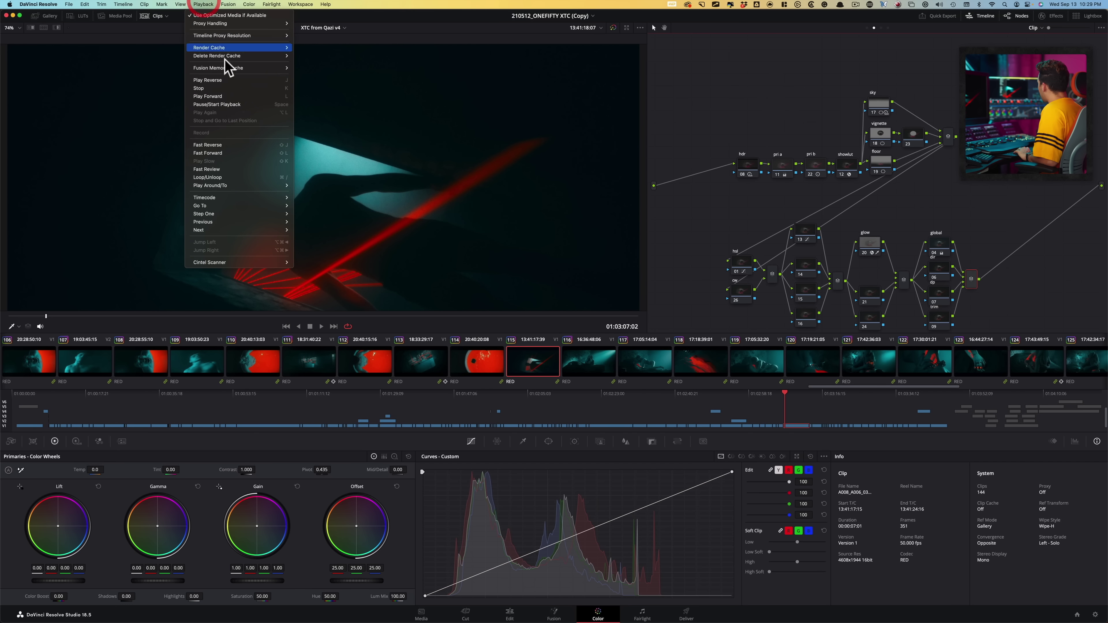
pyautogui.moveTo(236, 48)
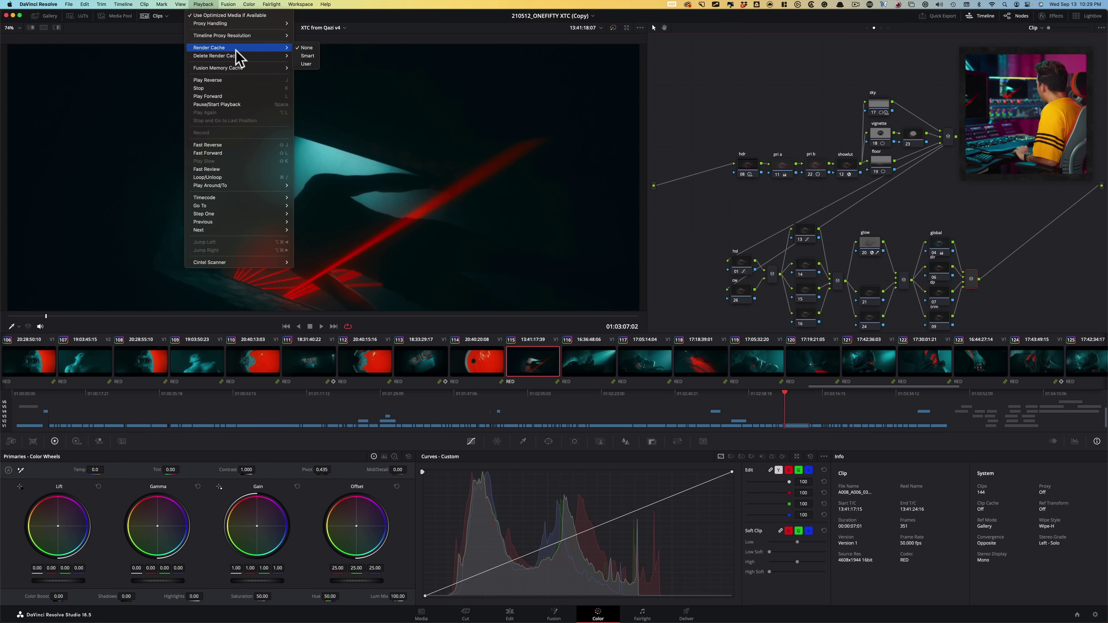
pyautogui.click(313, 56)
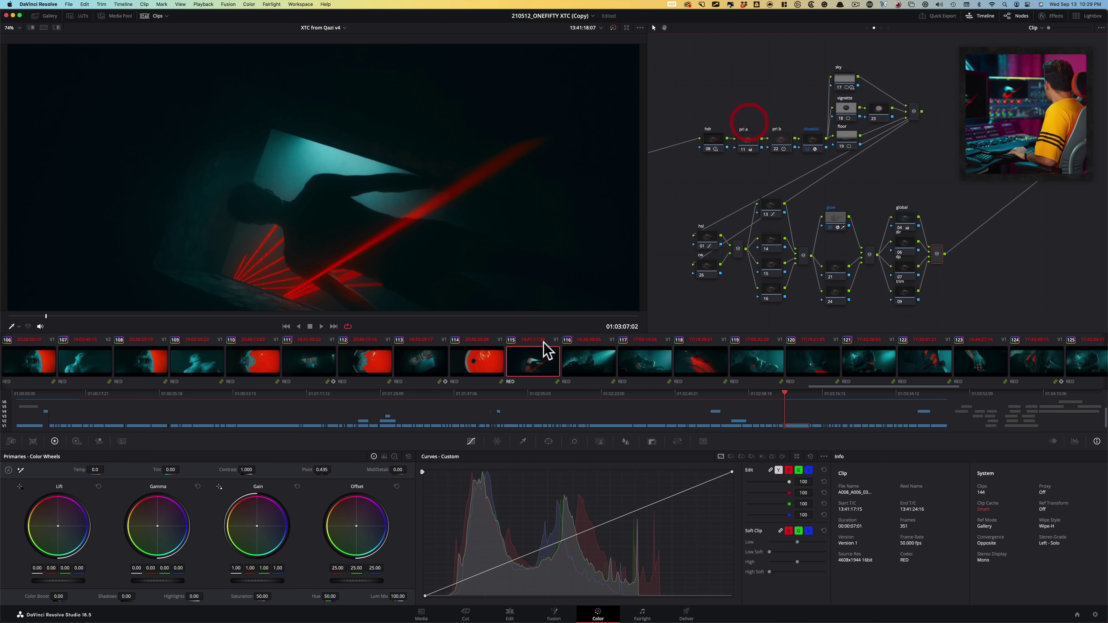
pyautogui.click(491, 369)
pyautogui.hscroll(-2, 1026, 202)
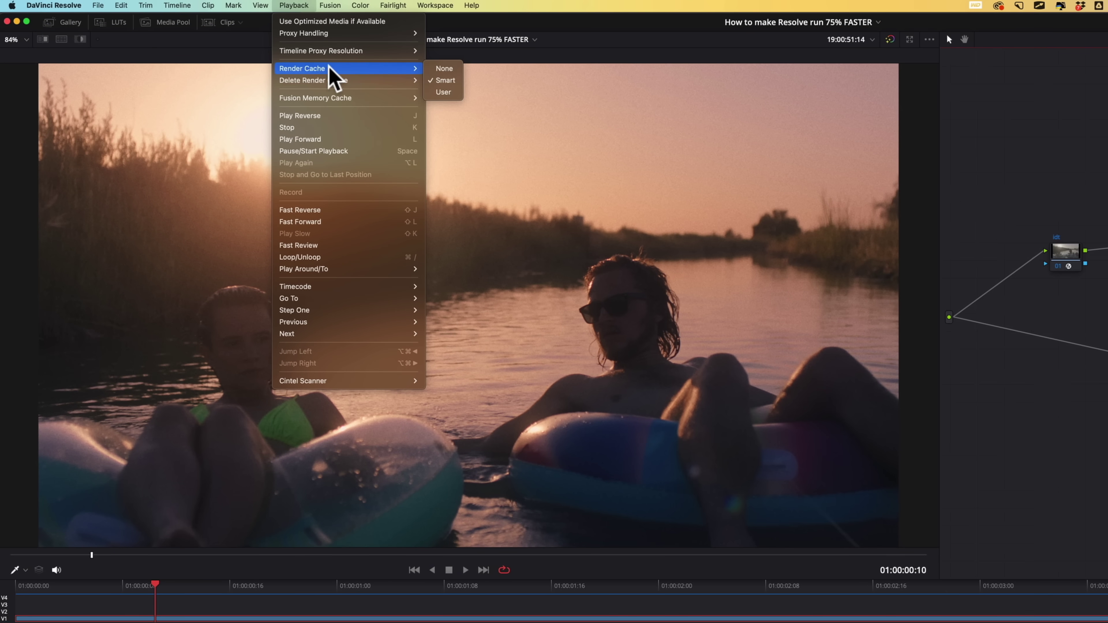
# - Set Render Cache to User, then play the river clip from the start
pyautogui.moveTo(368, 68)
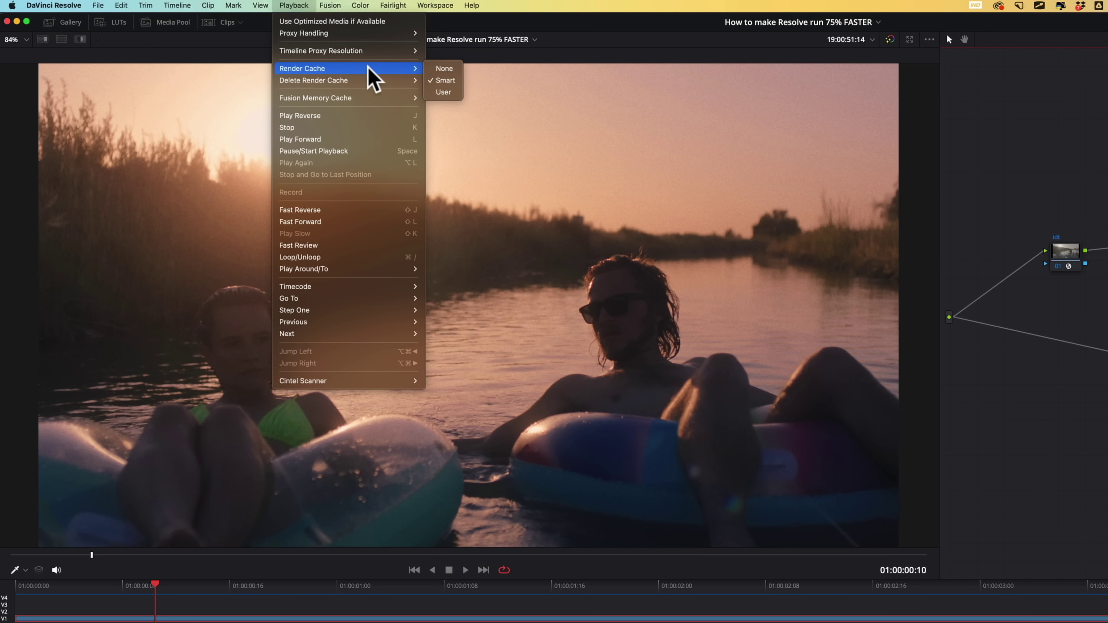
pyautogui.click(445, 92)
pyautogui.press('Home')
pyautogui.press('space')
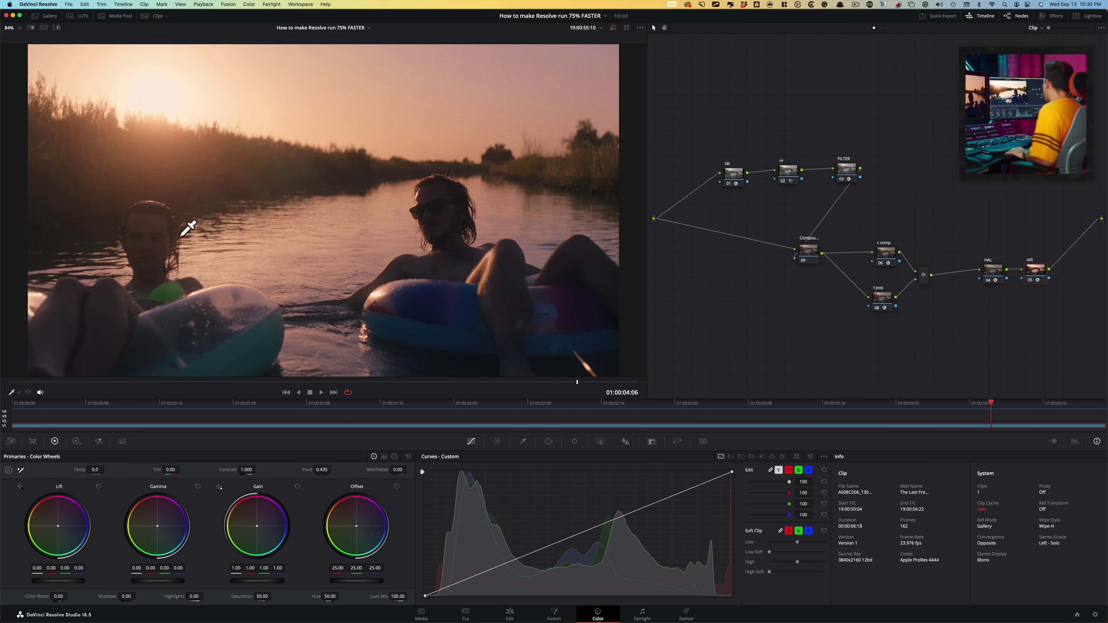
pyautogui.click(1006, 326)
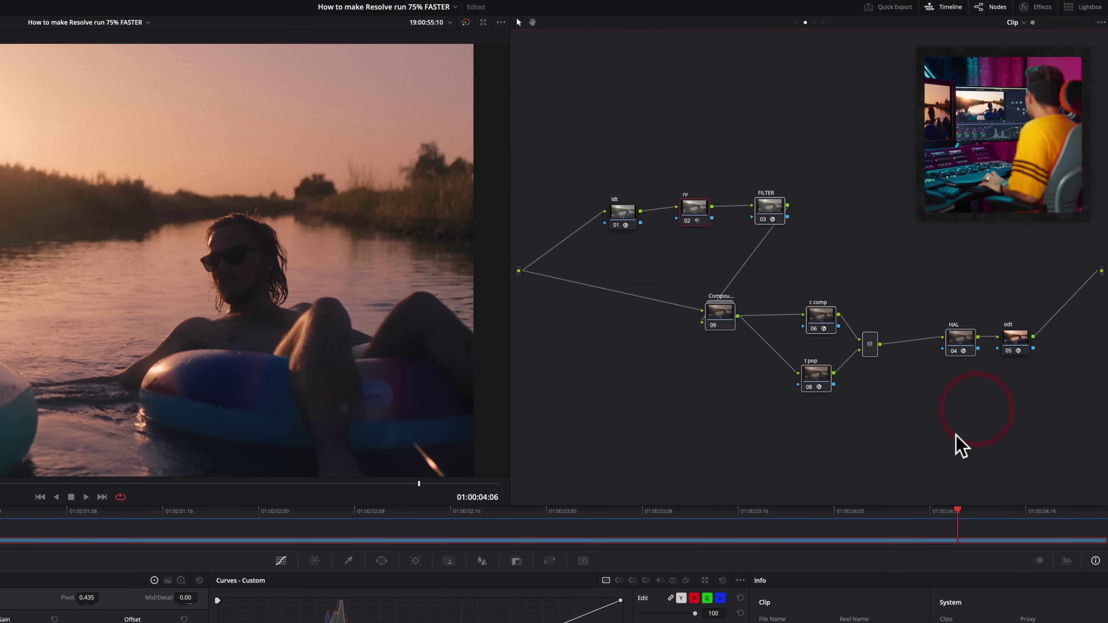
# - Bypass the FILTER node with Cmd+D and play the shot to test performance
pyautogui.click(889, 251)
pyautogui.moveTo(768, 287); pyautogui.dragTo(940, 433)
pyautogui.click(972, 426)
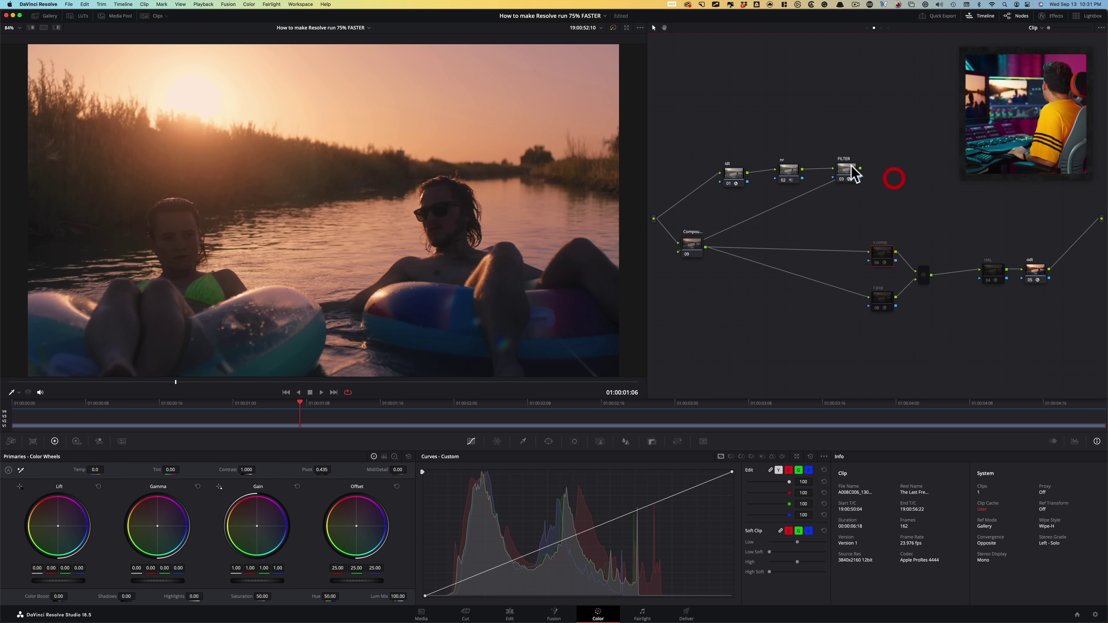
pyautogui.press('super+d')
pyautogui.press('space')
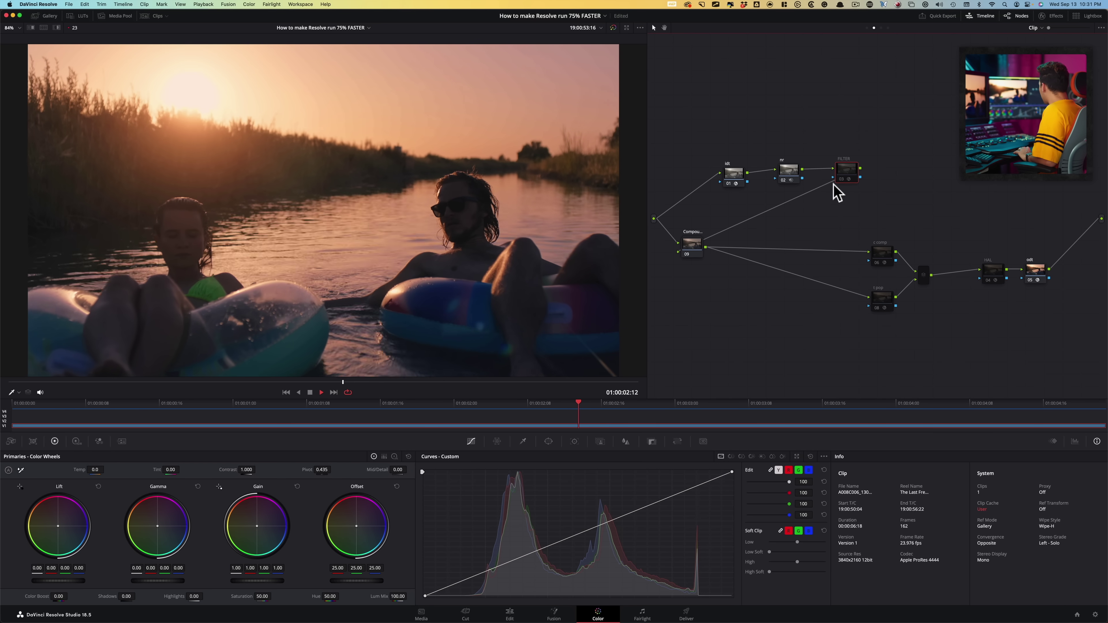
# - Restore the FILTER node in the chain and stop playback
pyautogui.moveTo(840, 171); pyautogui.dragTo(844, 170)
pyautogui.click(788, 170)
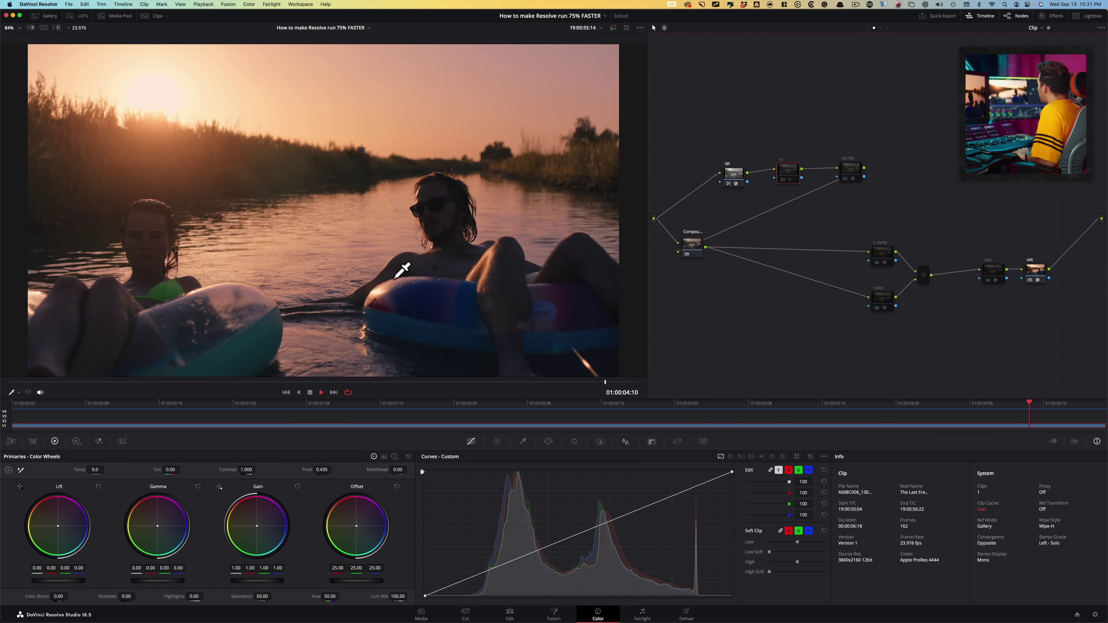
pyautogui.click(850, 169)
pyautogui.click(883, 248)
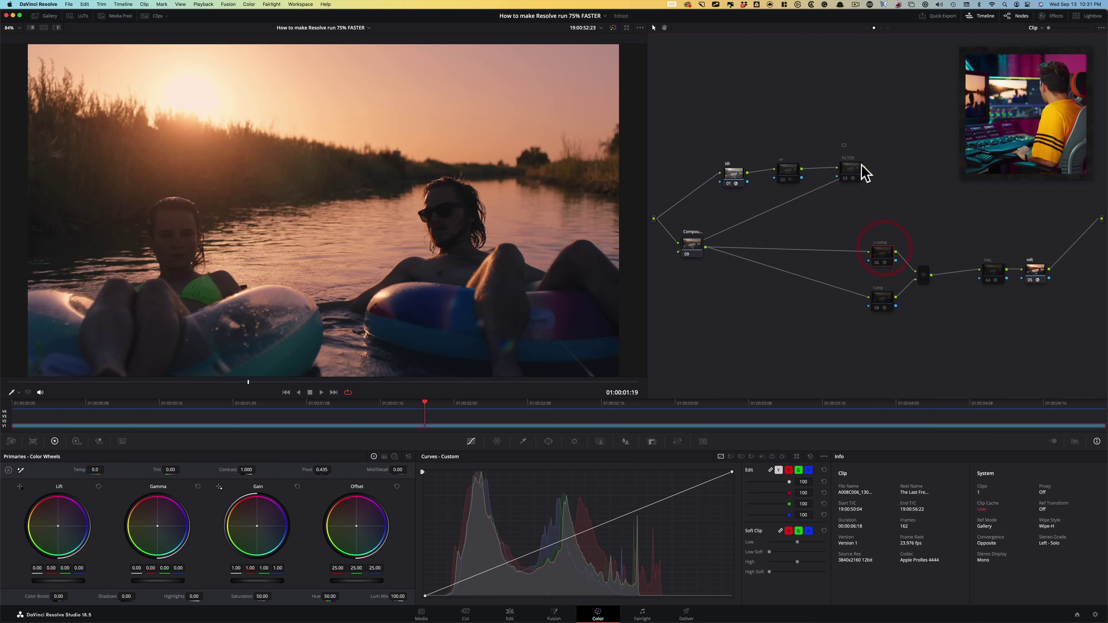
pyautogui.keyDown('super'); pyautogui.click(991, 349); pyautogui.keyUp('super')
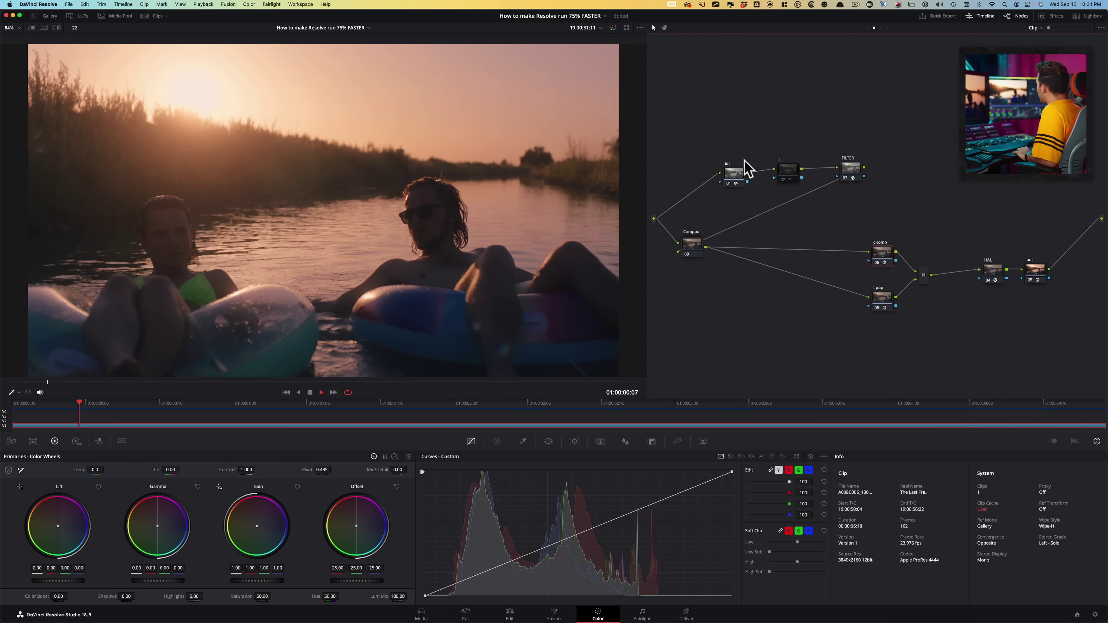
pyautogui.press('space')
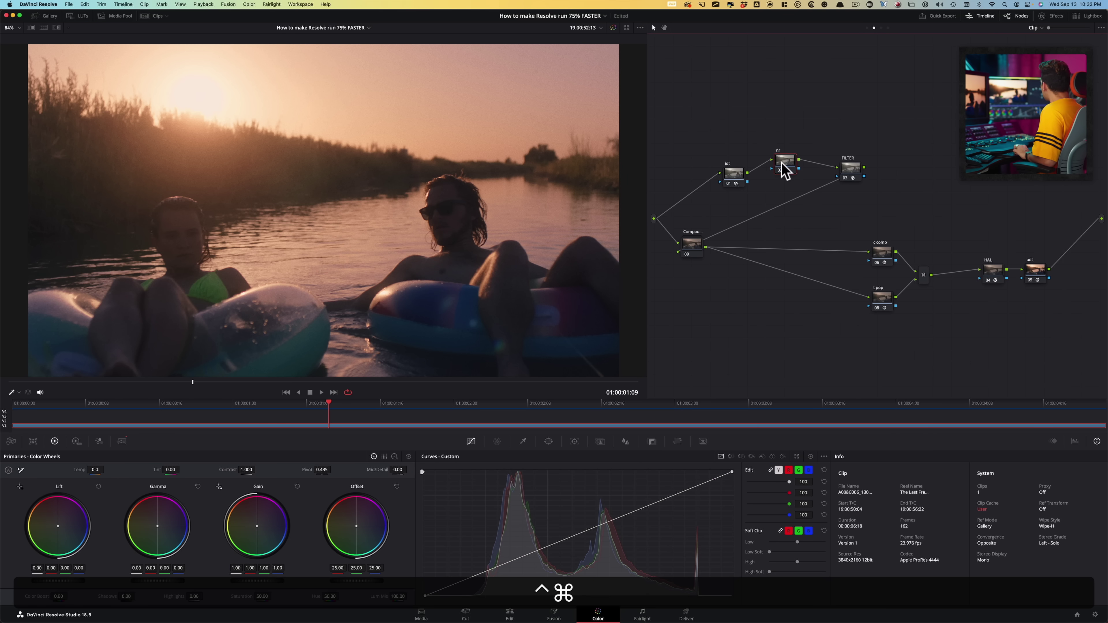
pyautogui.keyDown('ctrl'); pyautogui.click(782, 161); pyautogui.keyUp('ctrl')
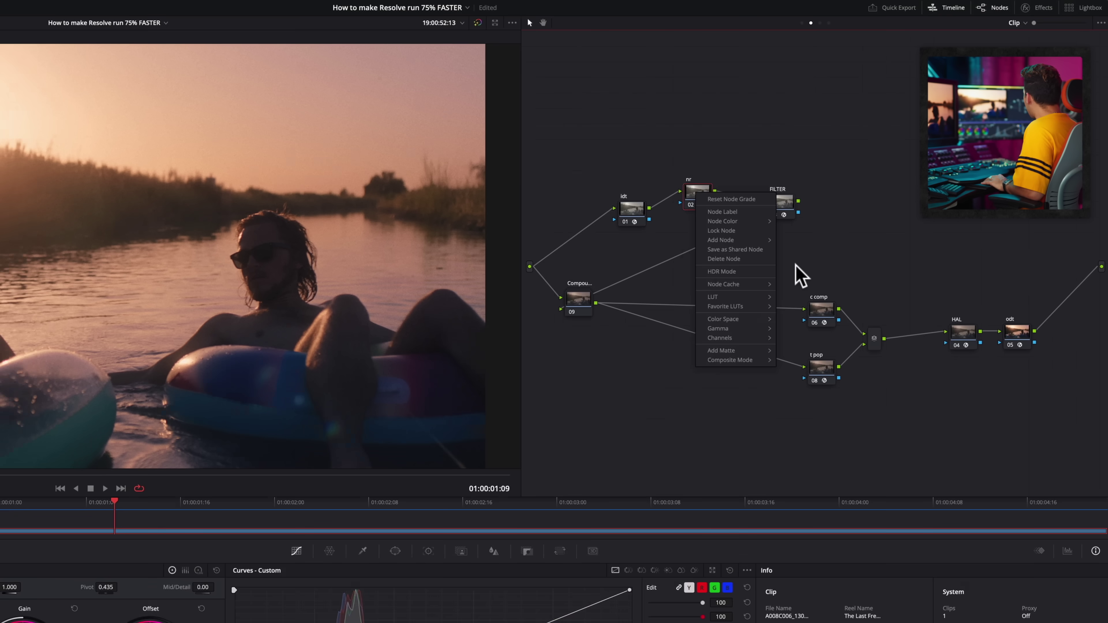
# - Set the nr node's Node Cache to On
pyautogui.moveTo(821, 231)
pyautogui.click(786, 301)
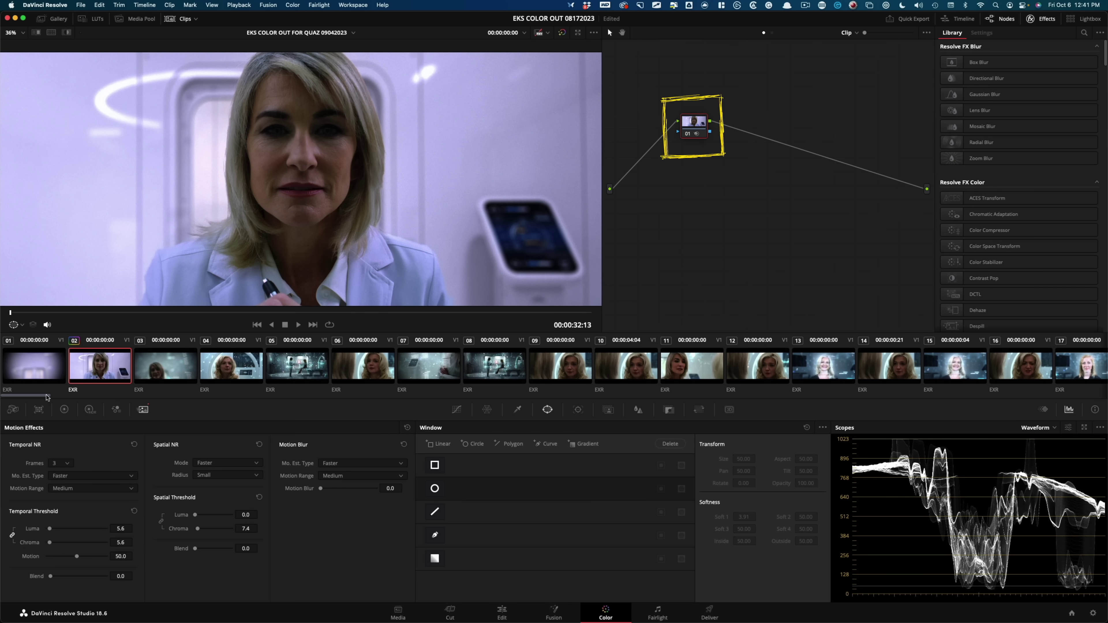
pyautogui.hscroll(20, 1048, 375)
pyautogui.hscroll(5, 1048, 376)
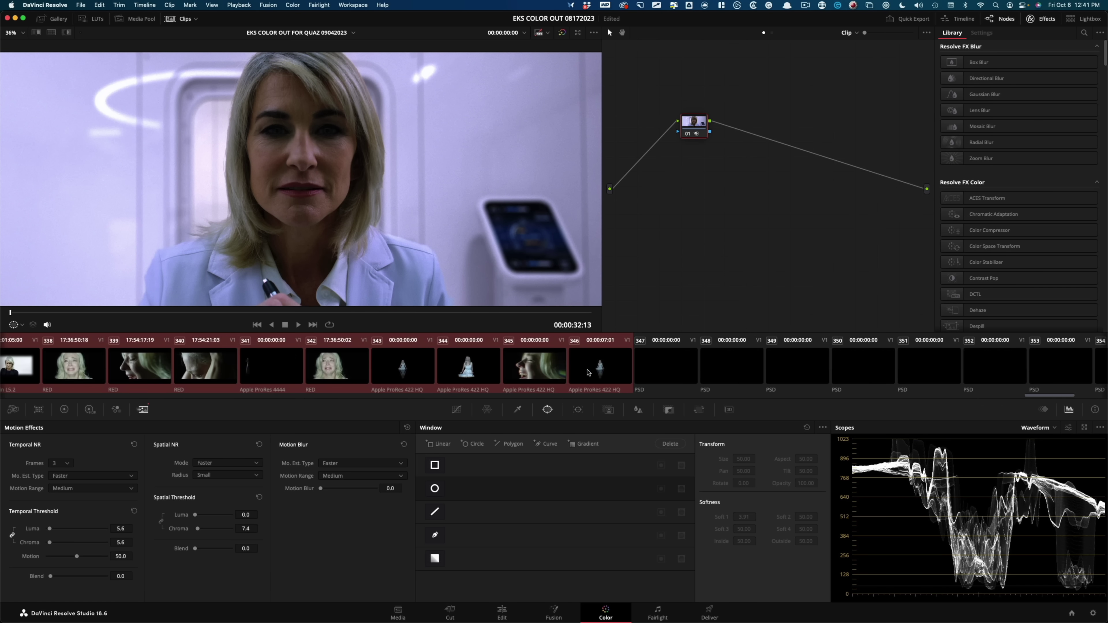
pyautogui.click(292, 4)
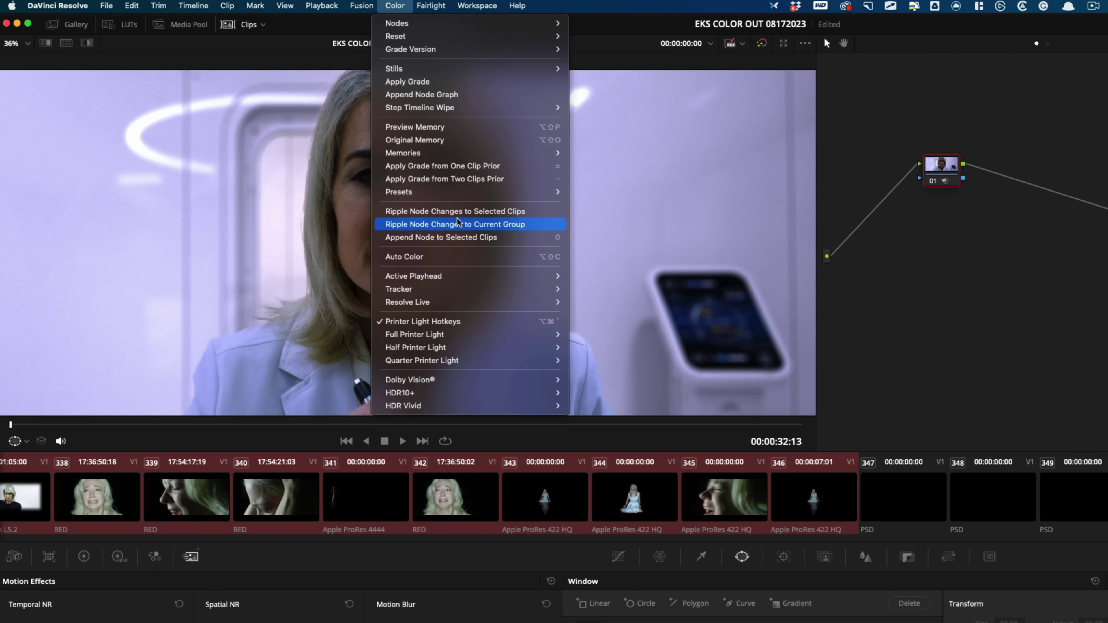
pyautogui.click(635, 230)
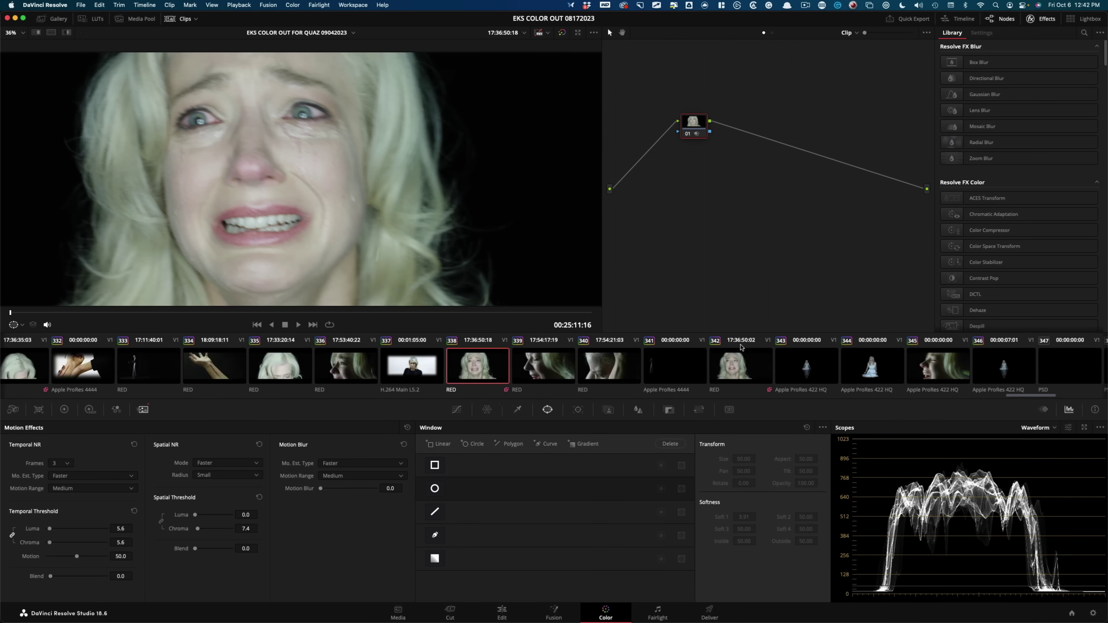
pyautogui.hscroll(-2, 483, 360)
pyautogui.hscroll(-2, 484, 360)
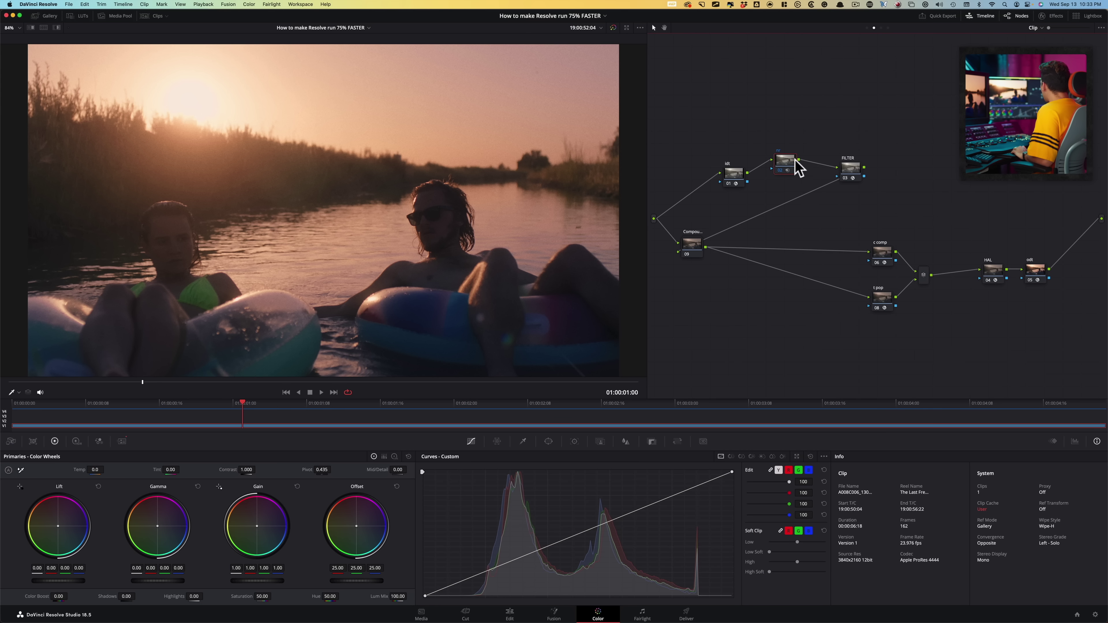
# - Add serial node 10 after FILTER, put nr back between idt and FILTER, and test playback
pyautogui.moveTo(792, 165); pyautogui.dragTo(795, 144)
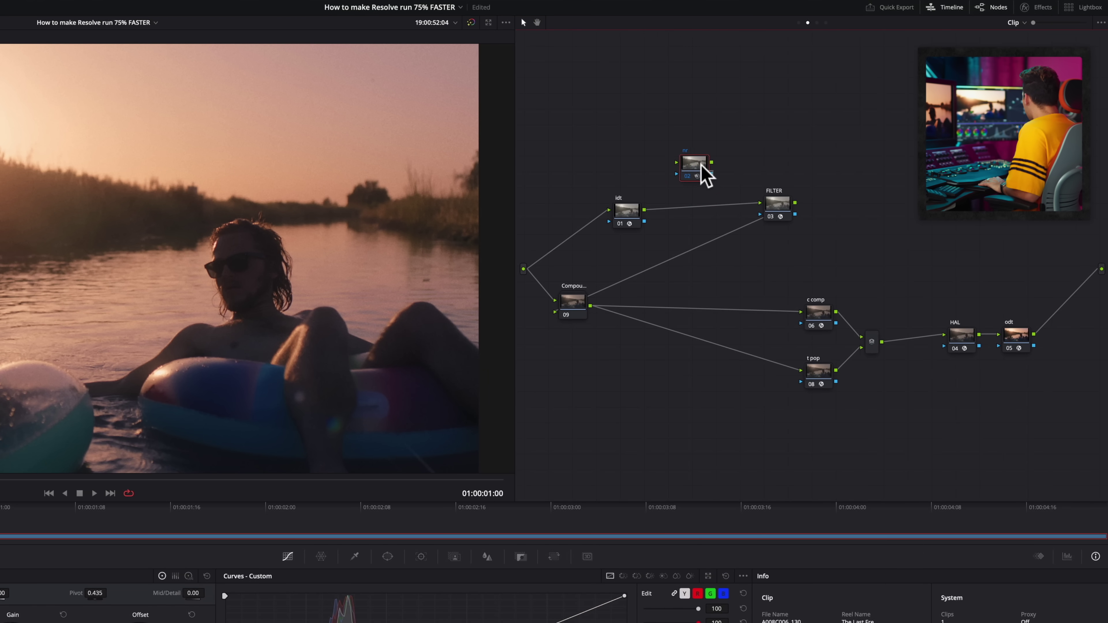
pyautogui.moveTo(701, 166); pyautogui.dragTo(1050, 292)
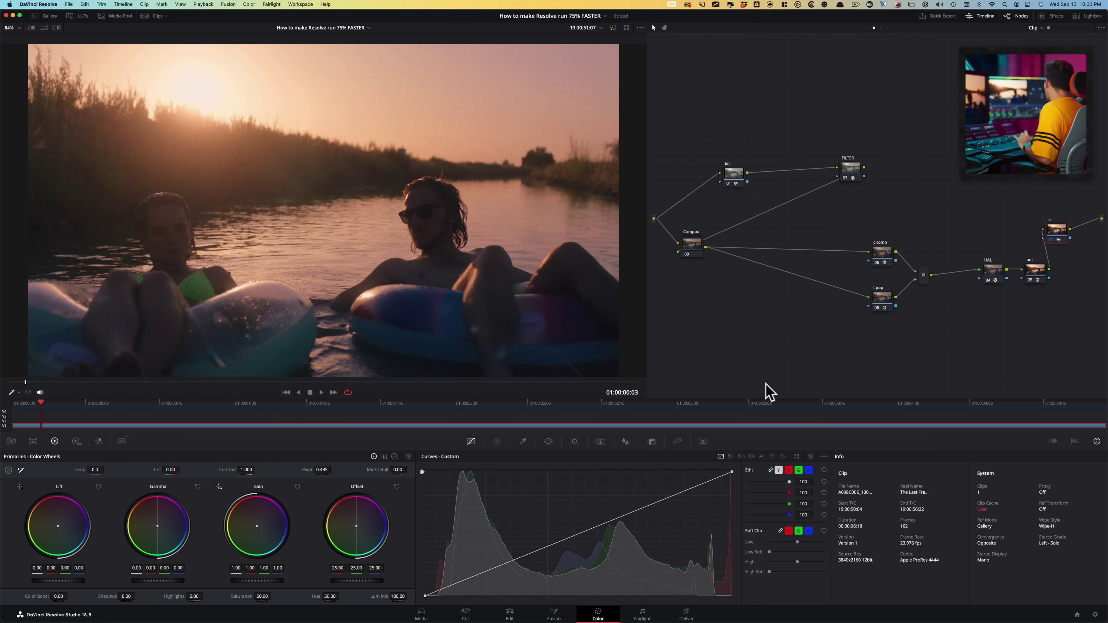
pyautogui.moveTo(850, 168); pyautogui.dragTo(802, 163)
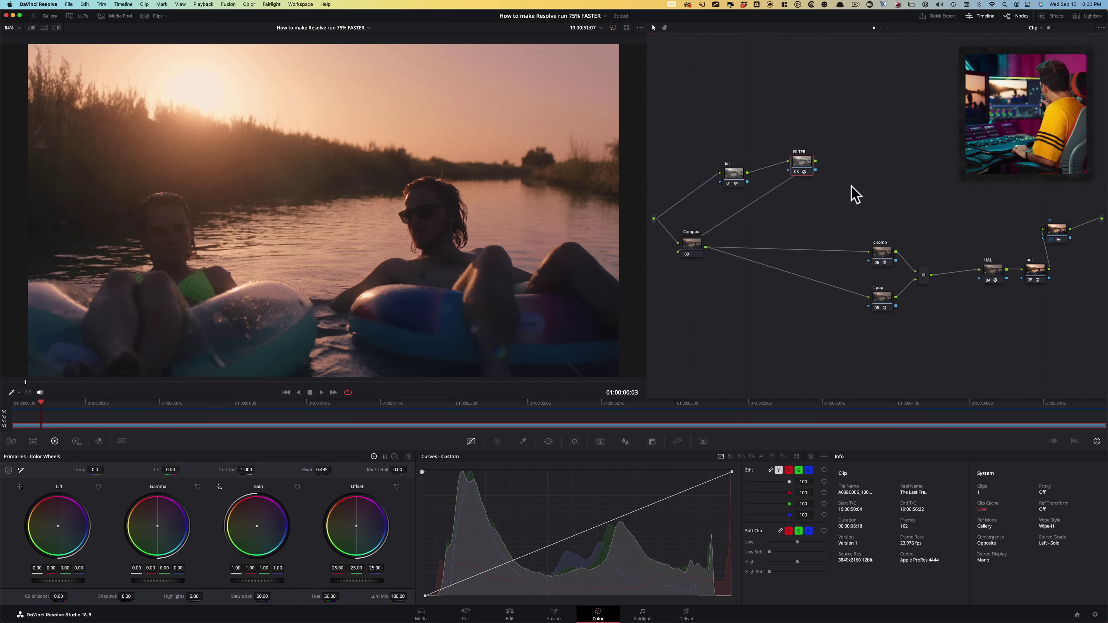
pyautogui.hotkey('alt', 's')
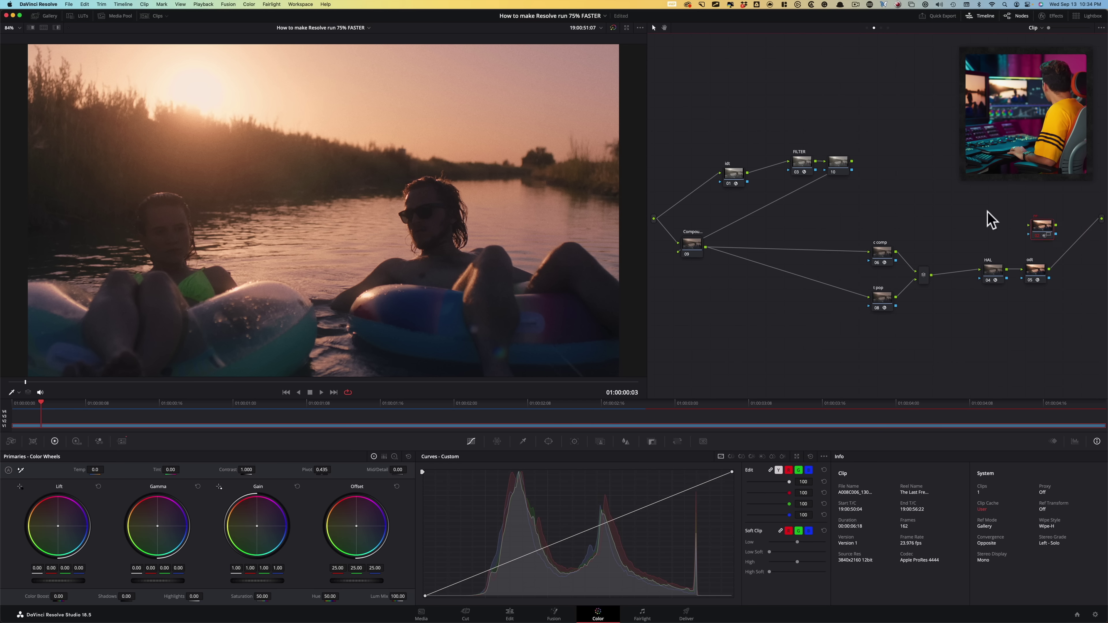
pyautogui.moveTo(758, 162)
pyautogui.mouseDown()
pyautogui.moveTo(710, 170)
pyautogui.moveTo(760, 157)
pyautogui.mouseUp()
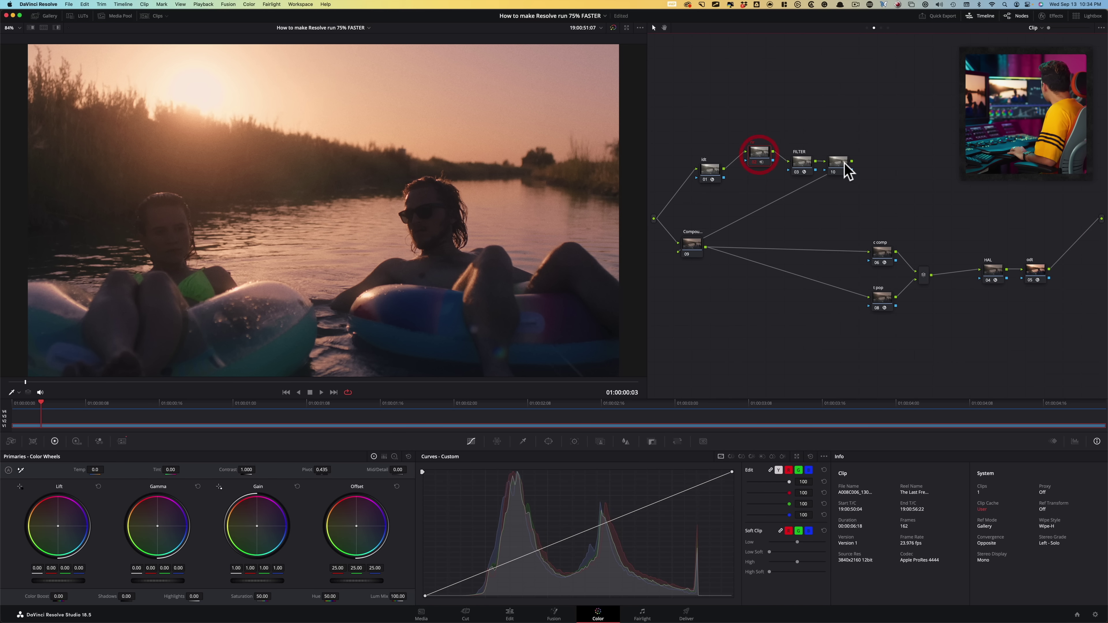
pyautogui.moveTo(847, 171); pyautogui.dragTo(889, 170)
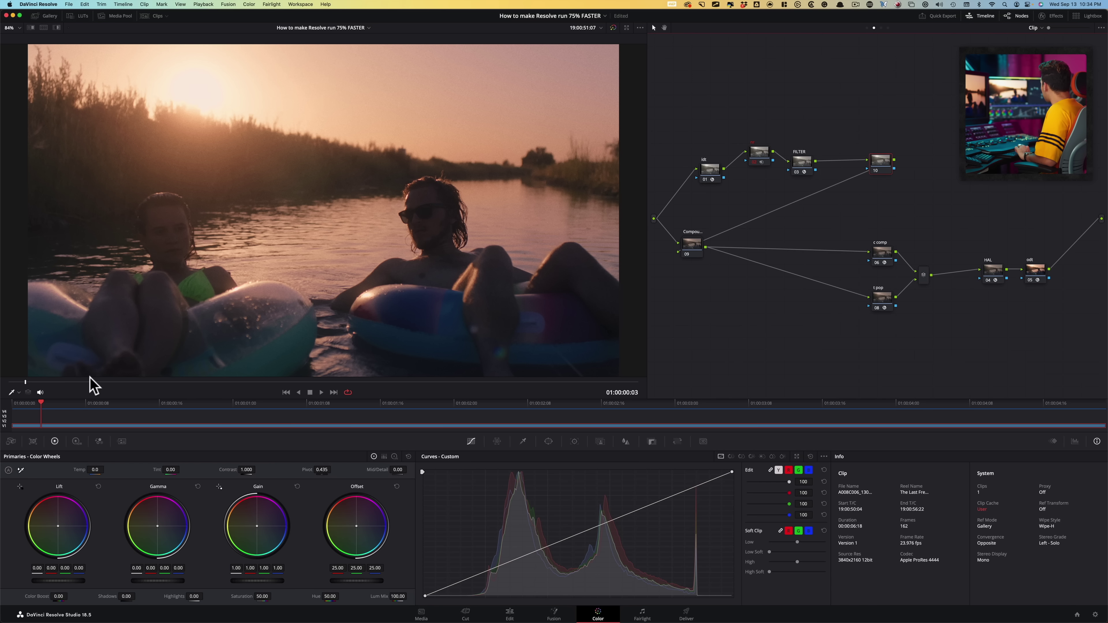
pyautogui.press('space')
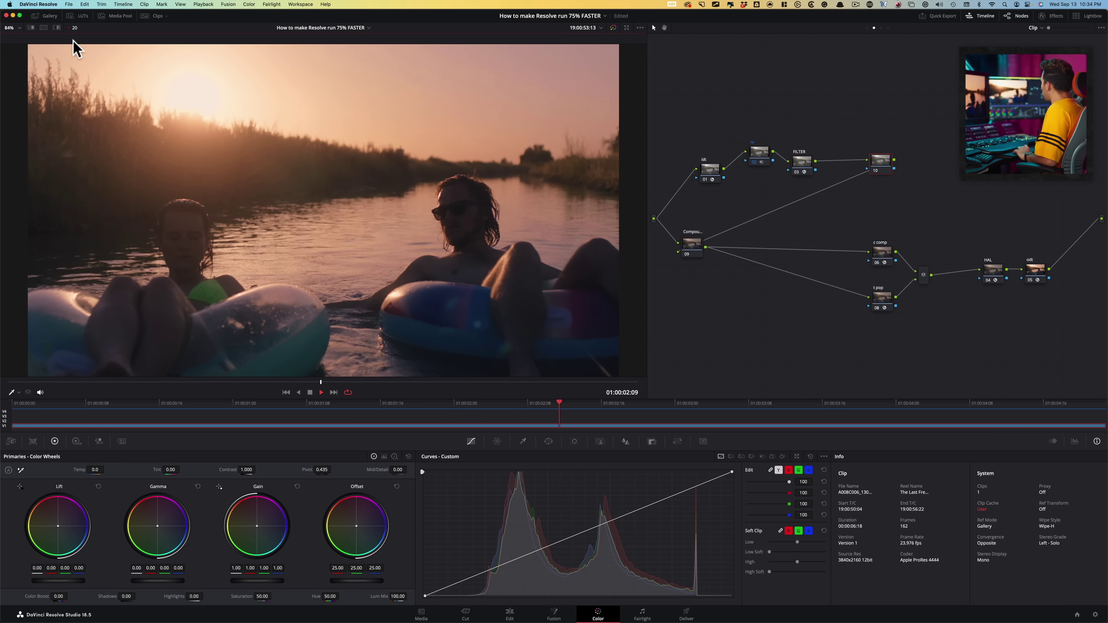
pyautogui.press('space')
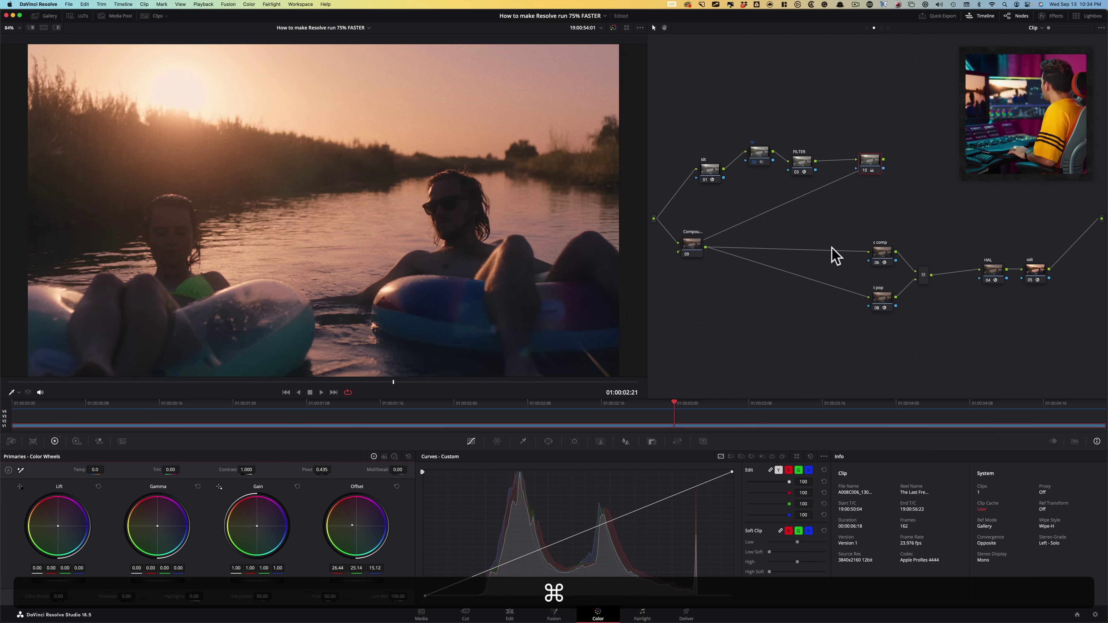
# - Toggle the grade off and on with Cmd+D to compare, ending with it enabled
pyautogui.press('super+d')
pyautogui.press('super+d')
pyautogui.press('super+d')
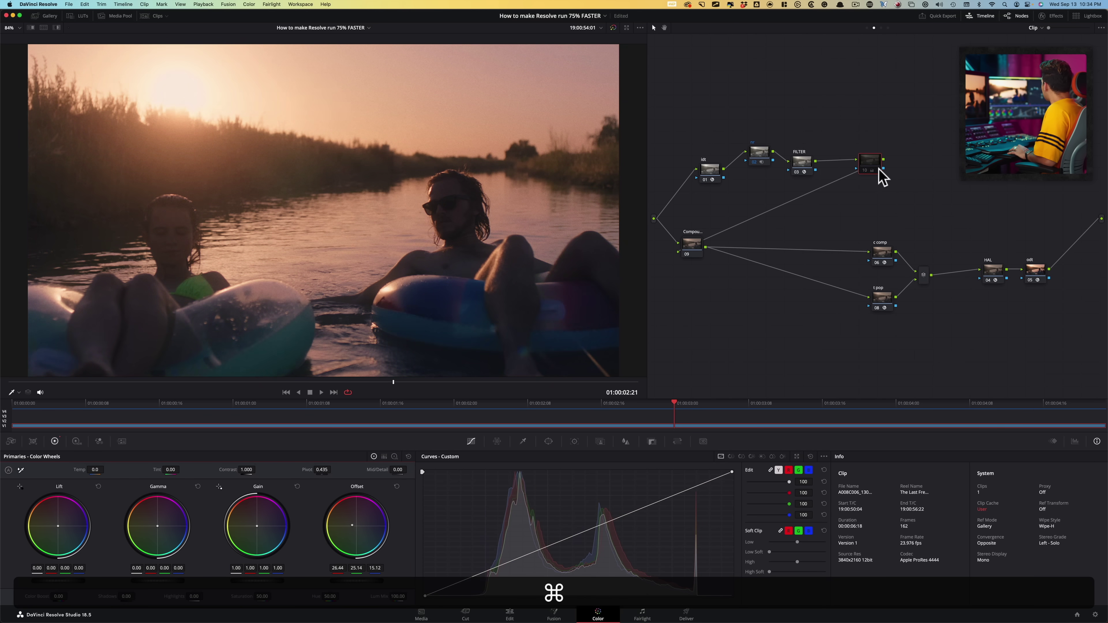
pyautogui.press('super+d')
pyautogui.press('super+d')
pyautogui.press('super+d')
pyautogui.press('super+d')
pyautogui.press('super+d')
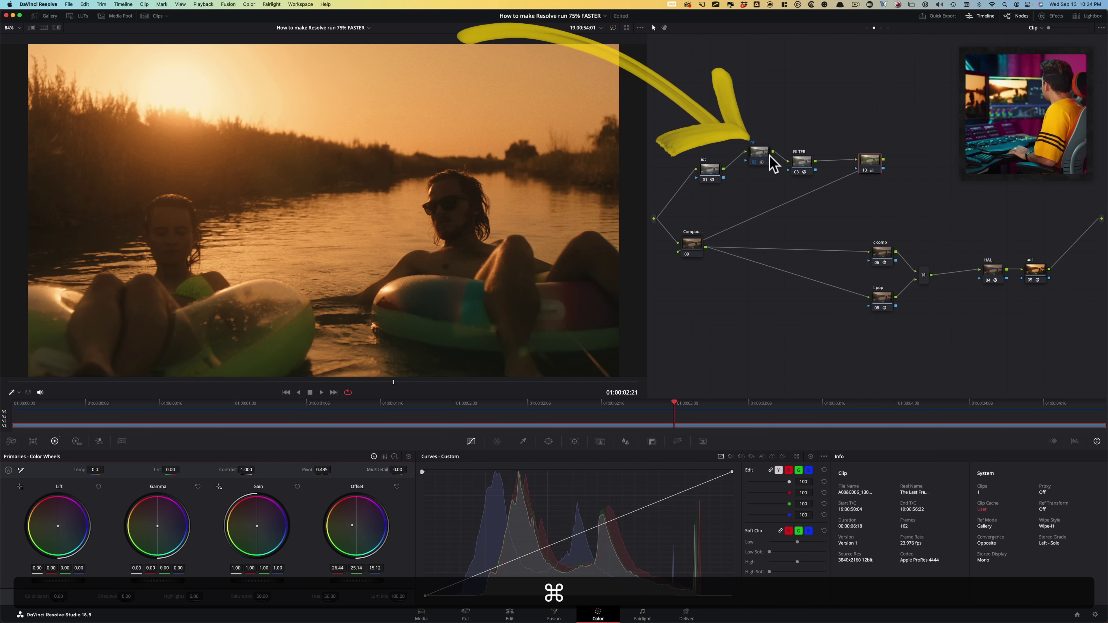
pyautogui.press('super+d')
pyautogui.press('super+d')
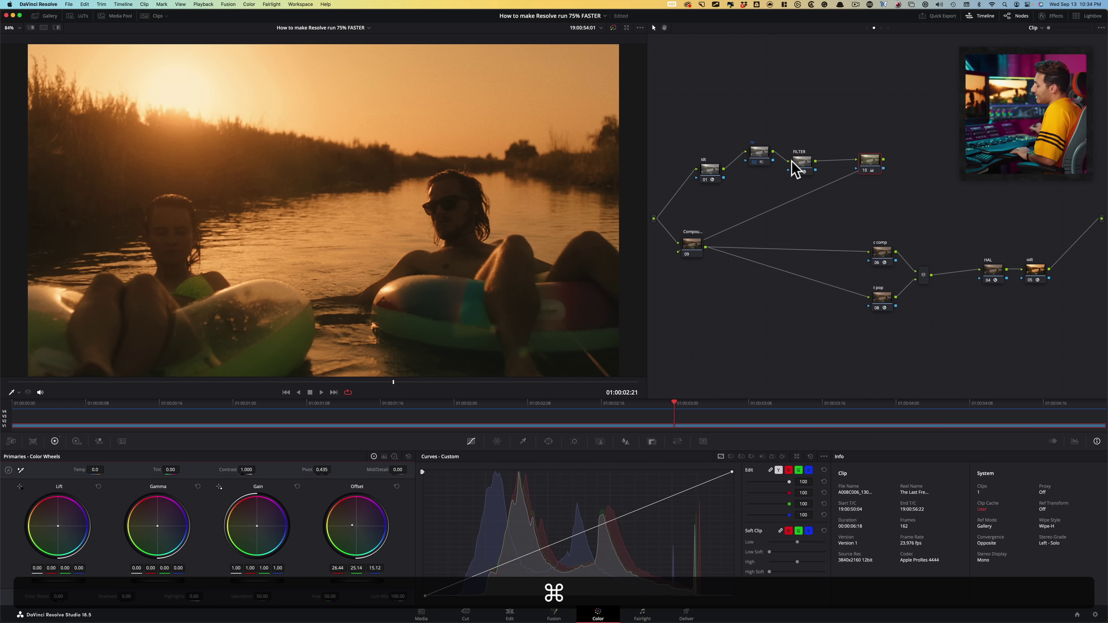